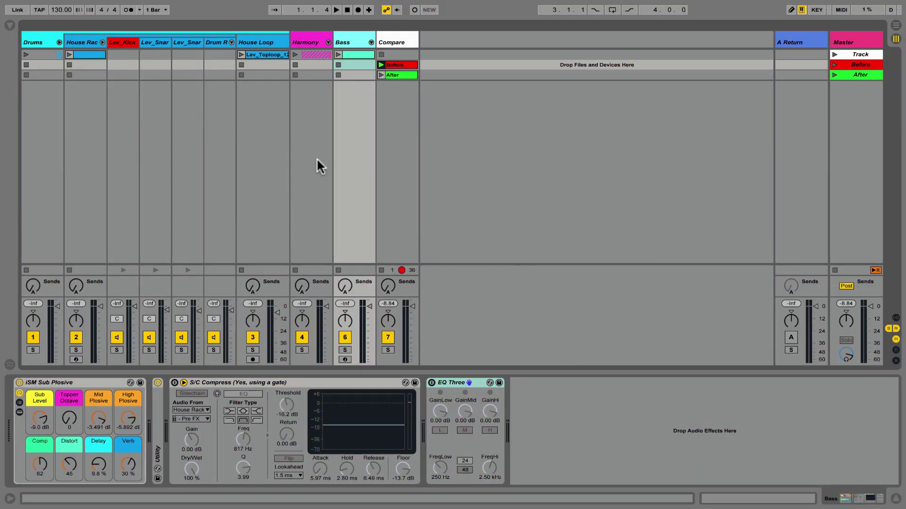
- Review the devices on the Lev_Kick and Bass tracks and open the Before clip's waveform
left_click(122, 41)
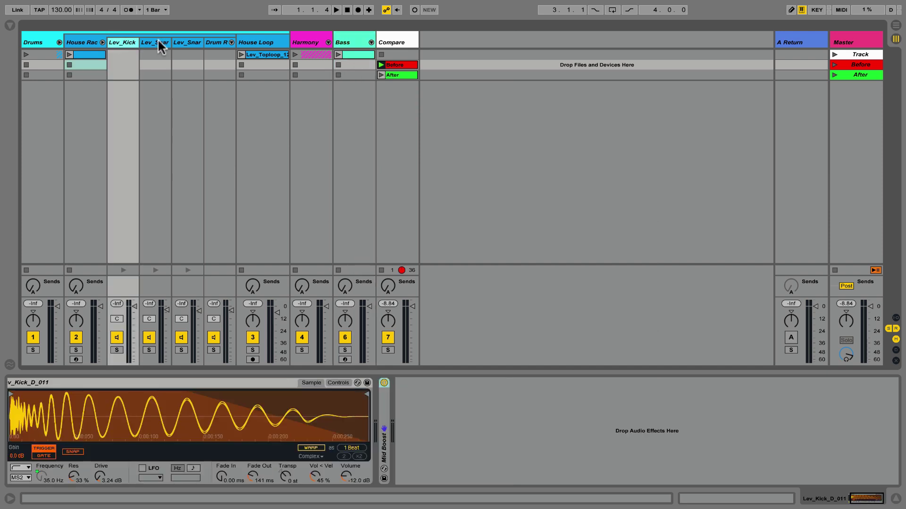
left_click(355, 34)
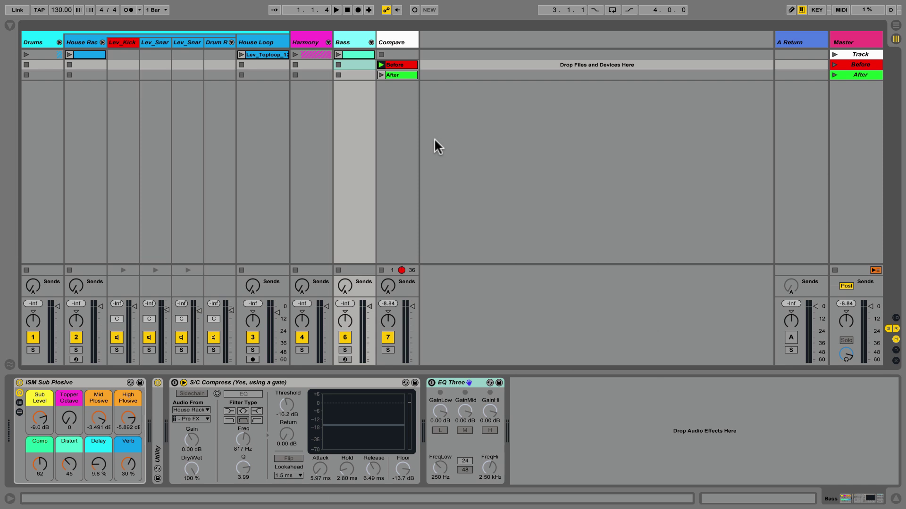
double_click(403, 62)
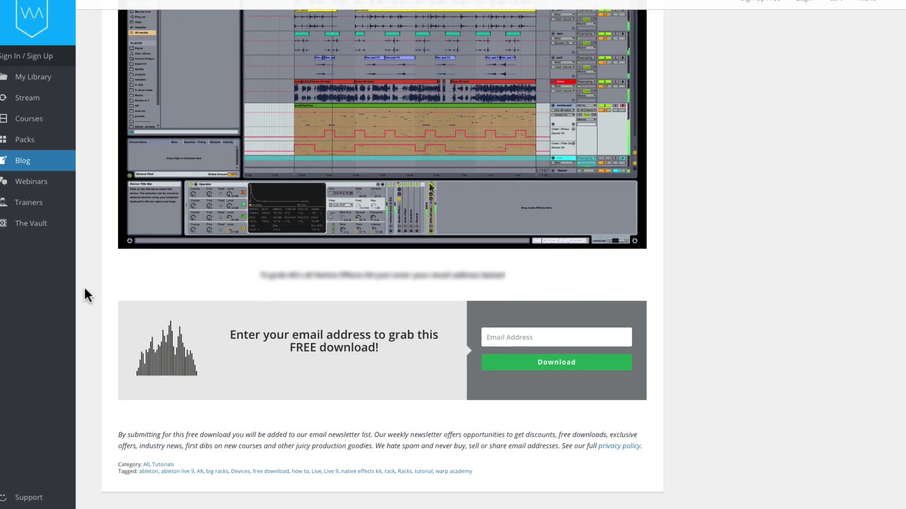
- On the blog page in the browser, fill in the e-mail address for the free download and submit the request
left_click(516, 336)
type("your.")
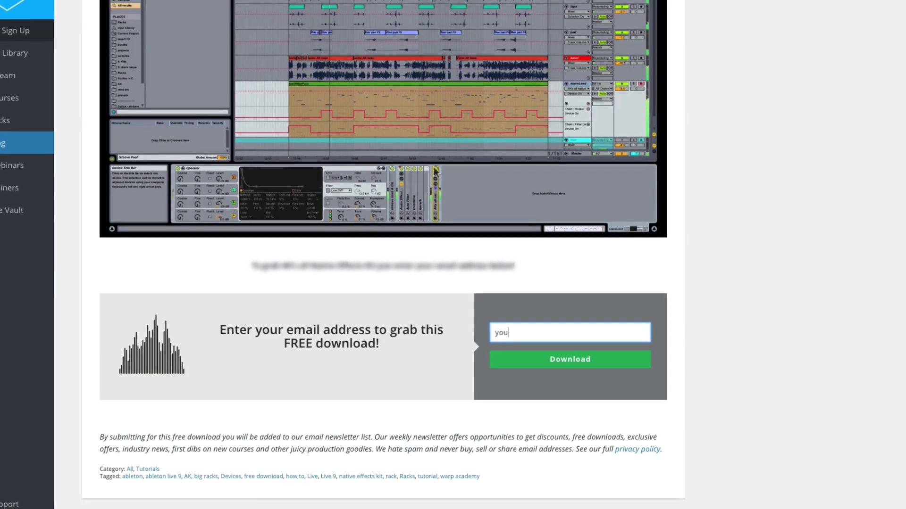
type("name@")
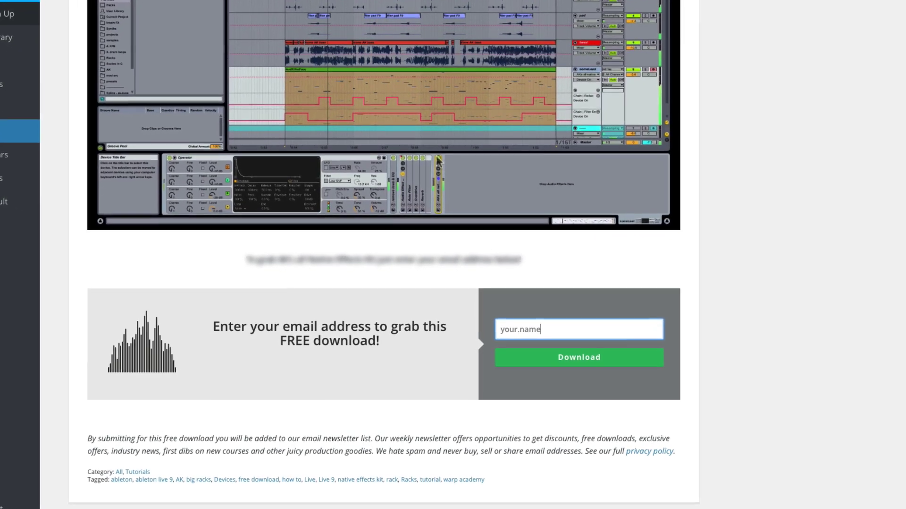
type("email")
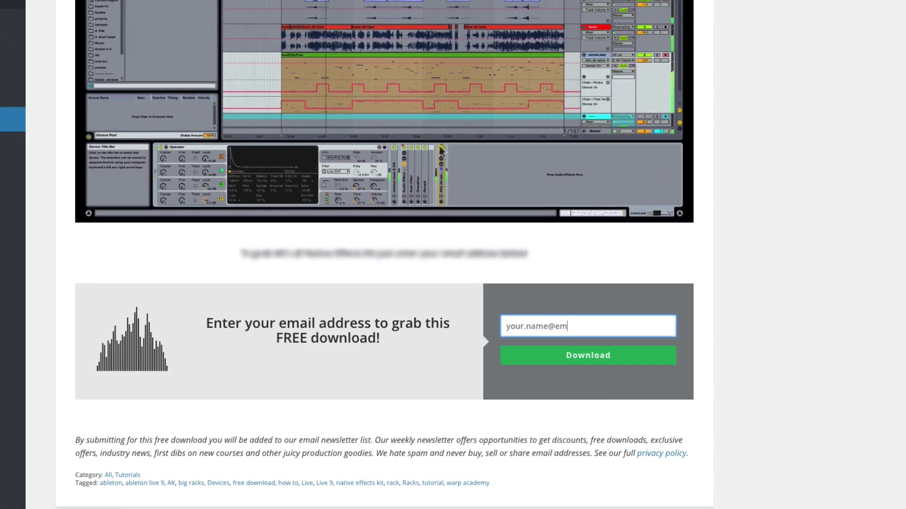
type(".com")
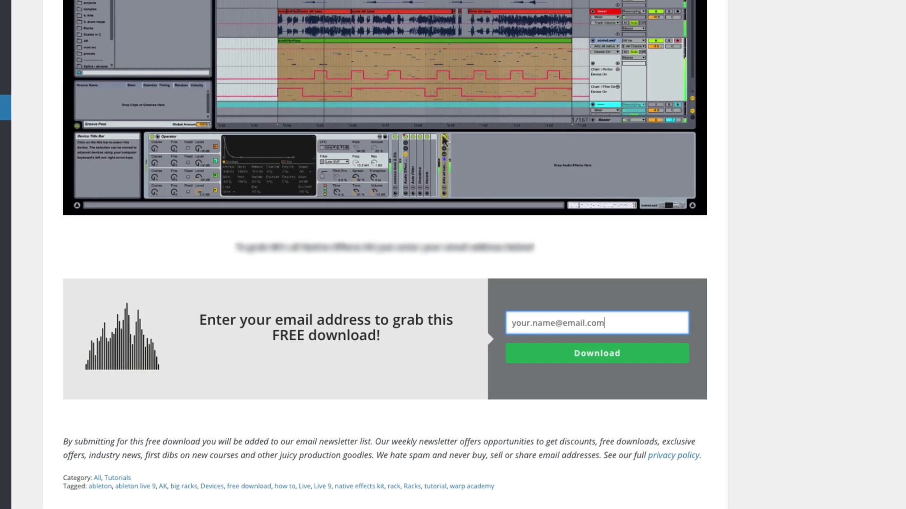
left_click(641, 354)
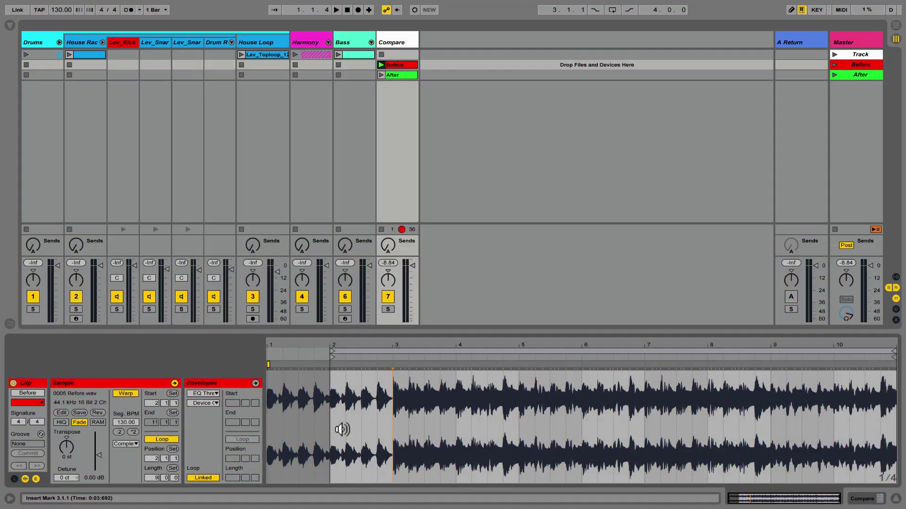
- Highlight bar 2 and the section from 3.1.1 to about 6.3.2 in the Before clip, and listen to the clip
left_click_drag(329, 420, 395, 428)
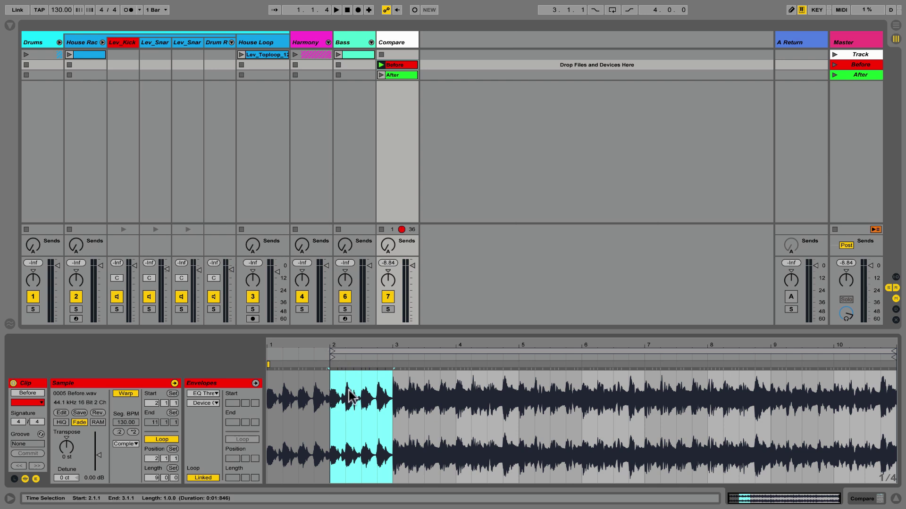
left_click_drag(392, 401, 618, 400)
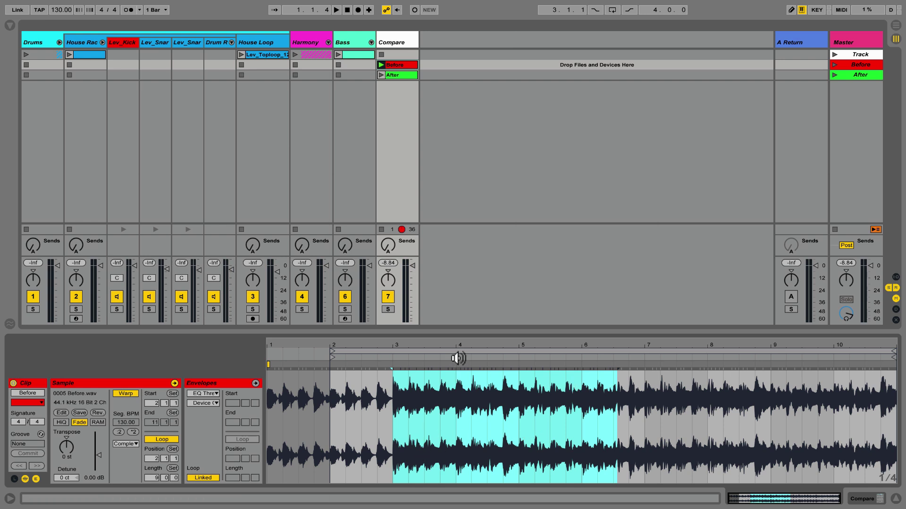
key("space")
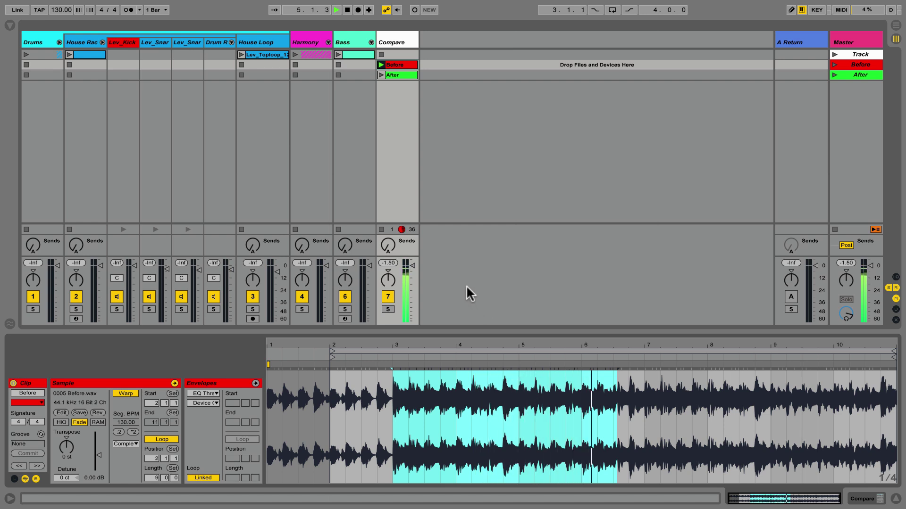
key("space")
- Turn on the Compare track's EQ Three to isolate the lows and listen to the Before clip around its bar 3 transition
left_click(395, 40)
left_click(19, 382)
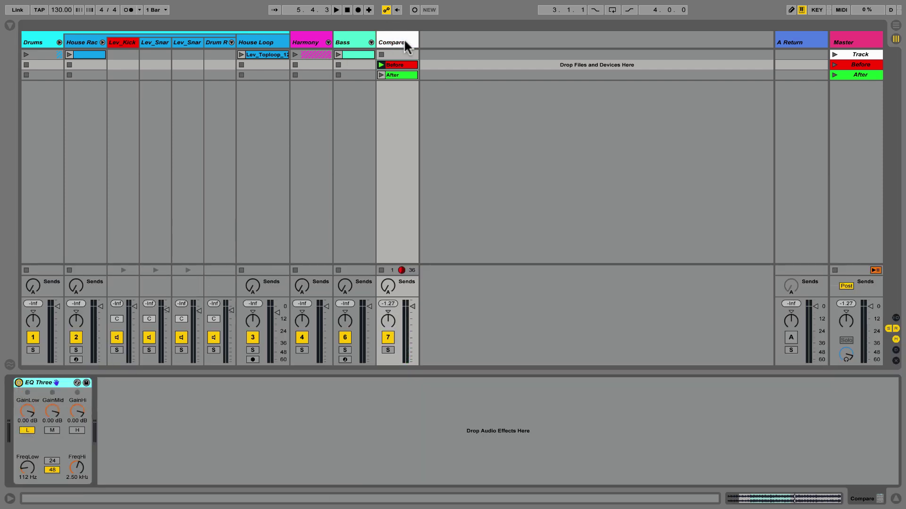
left_click(403, 65)
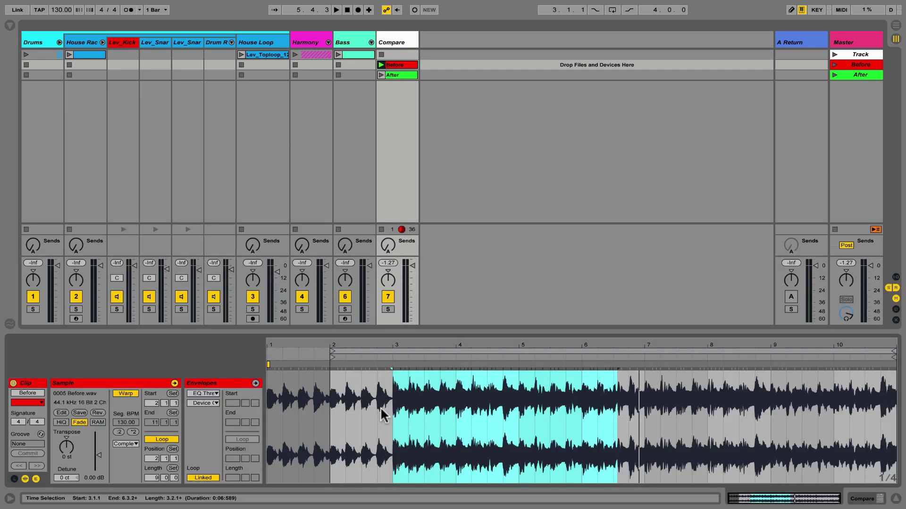
left_click_drag(385, 422, 460, 426)
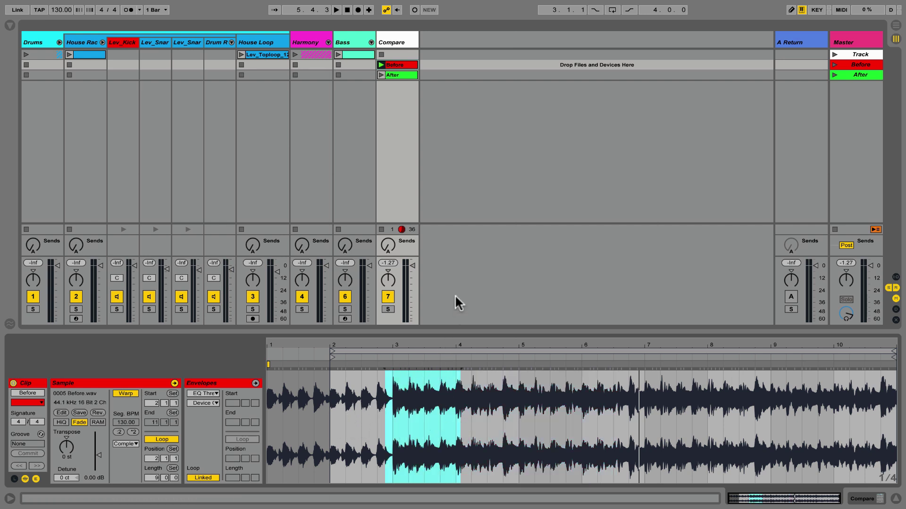
left_click(331, 410)
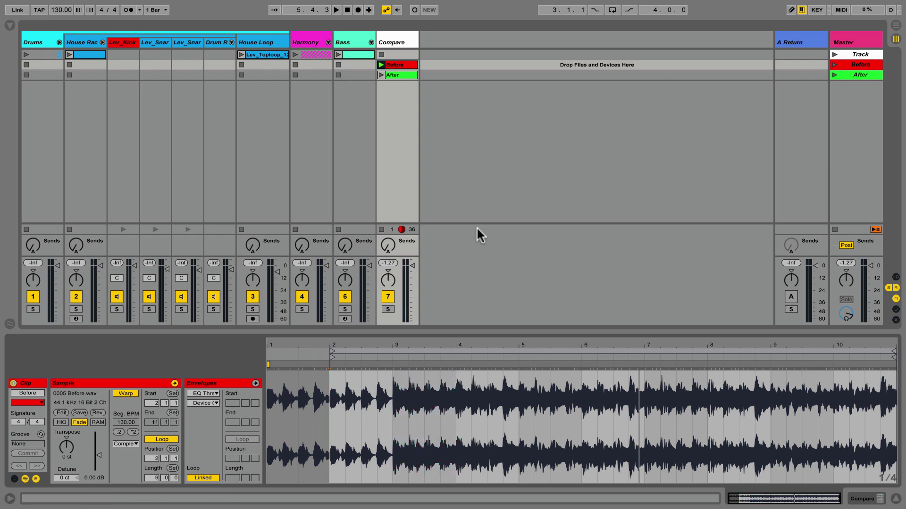
key("space")
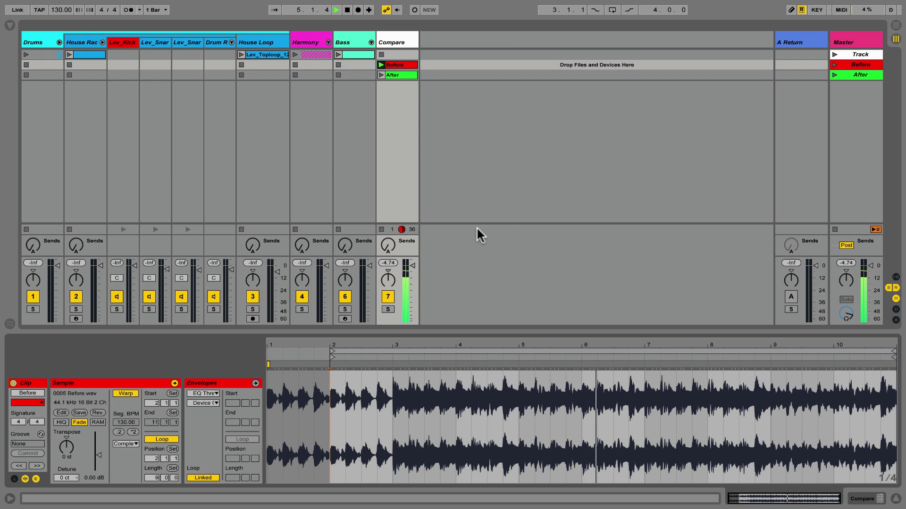
key("space")
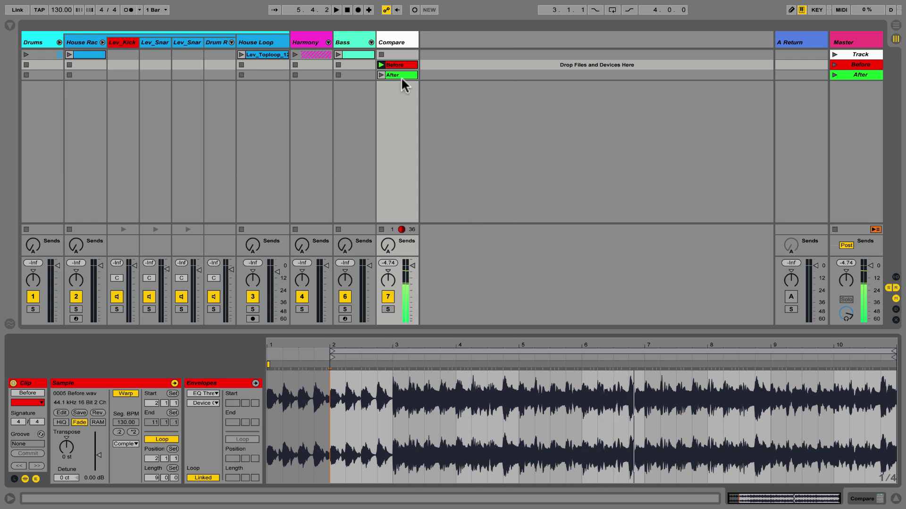
- Turn off the Compare track's EQ Three and listen to the After clip at full range
left_click(403, 39)
left_click(19, 382)
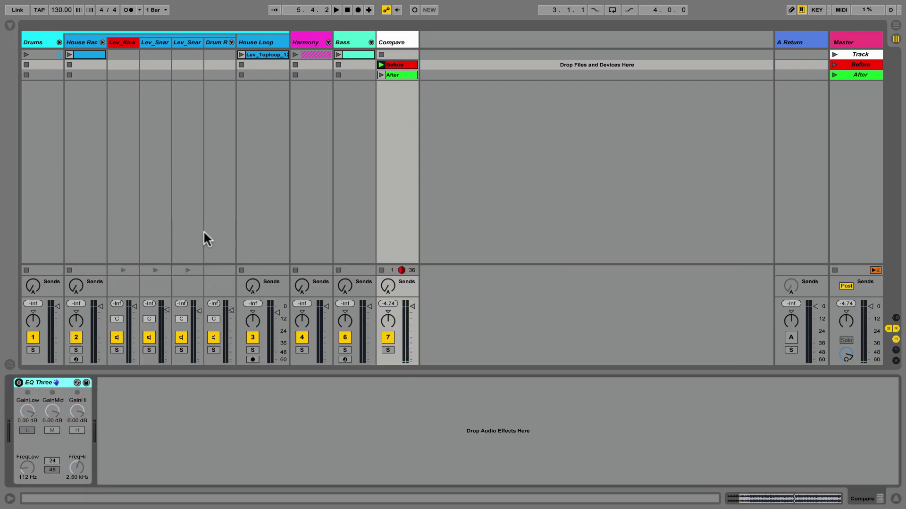
left_click(398, 76)
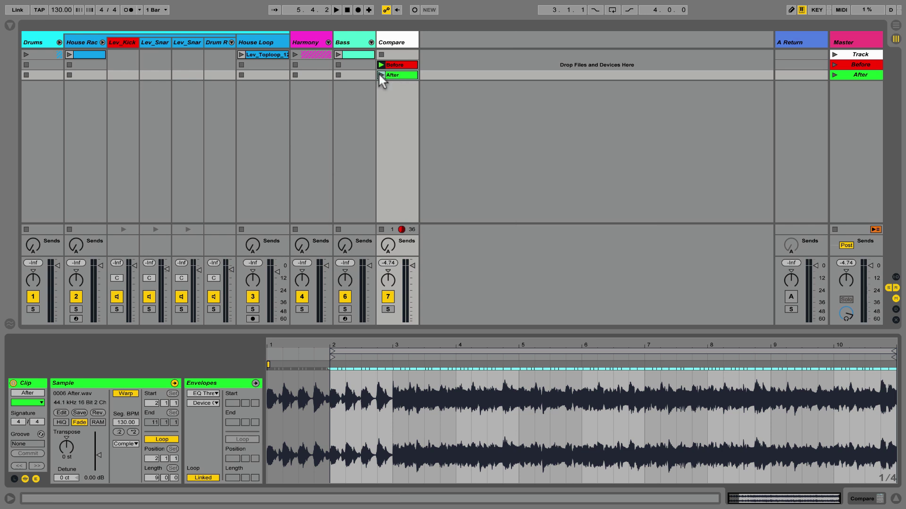
left_click(381, 75)
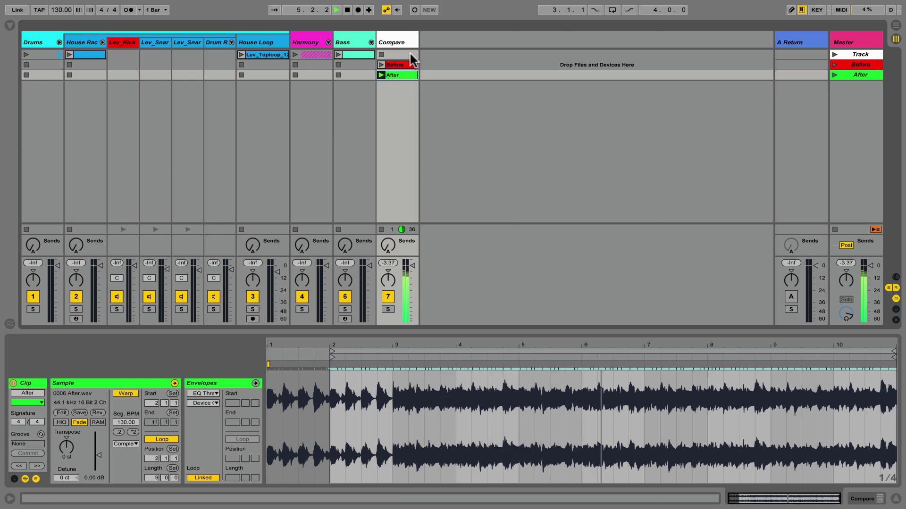
key("space")
- Turn the Compare track's EQ Three back on, listen to the After clip's low end, and stop the clip
left_click(403, 41)
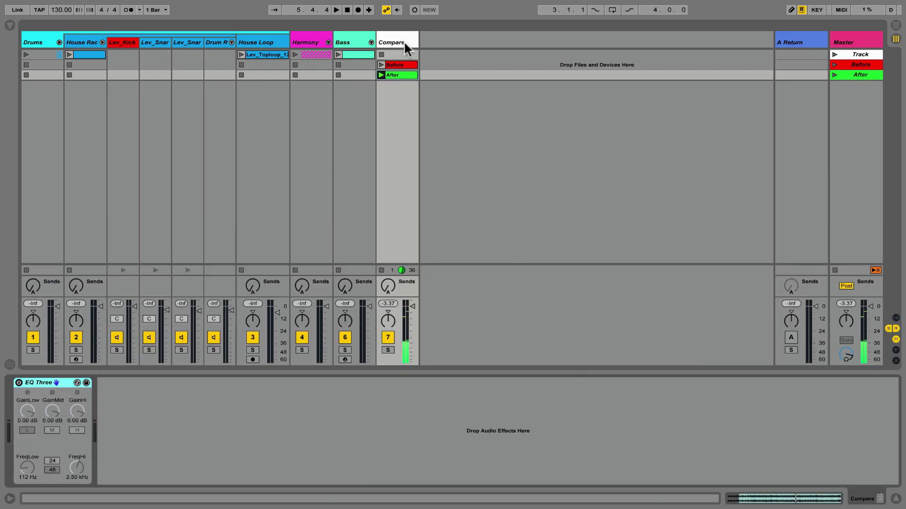
left_click(18, 383)
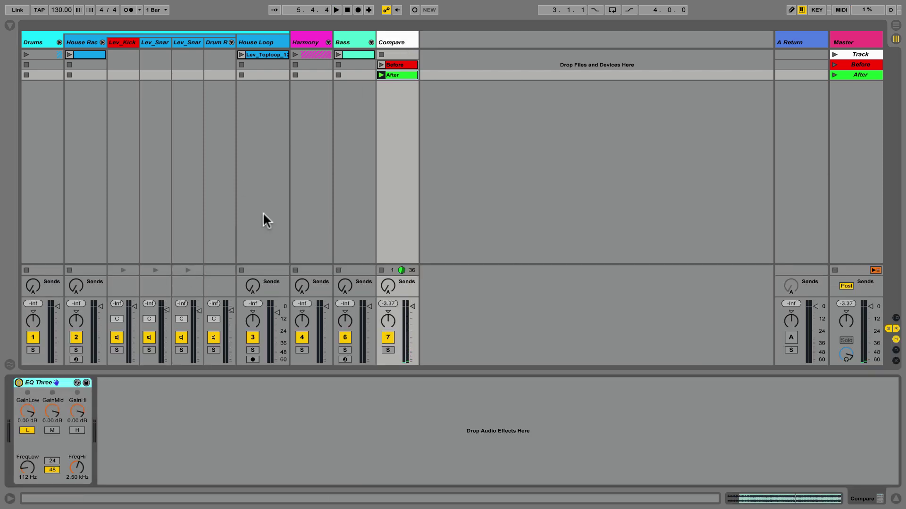
left_click(398, 75)
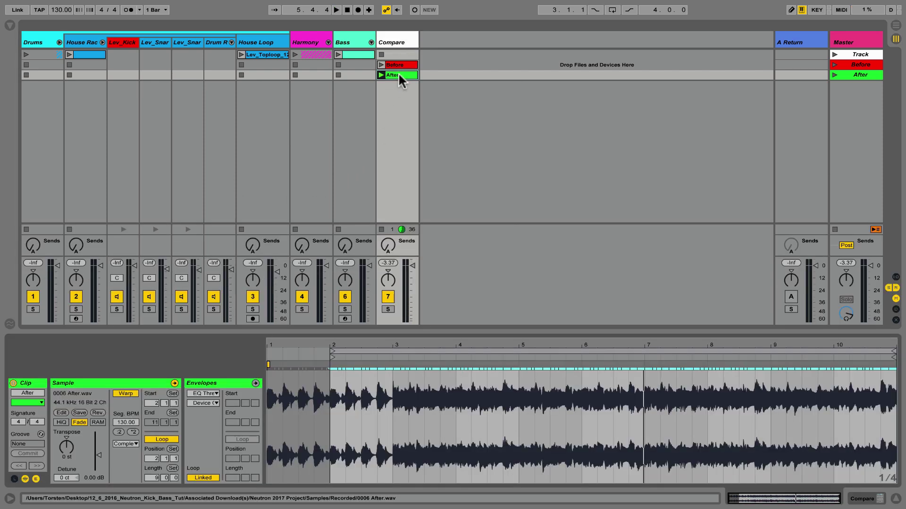
key("space")
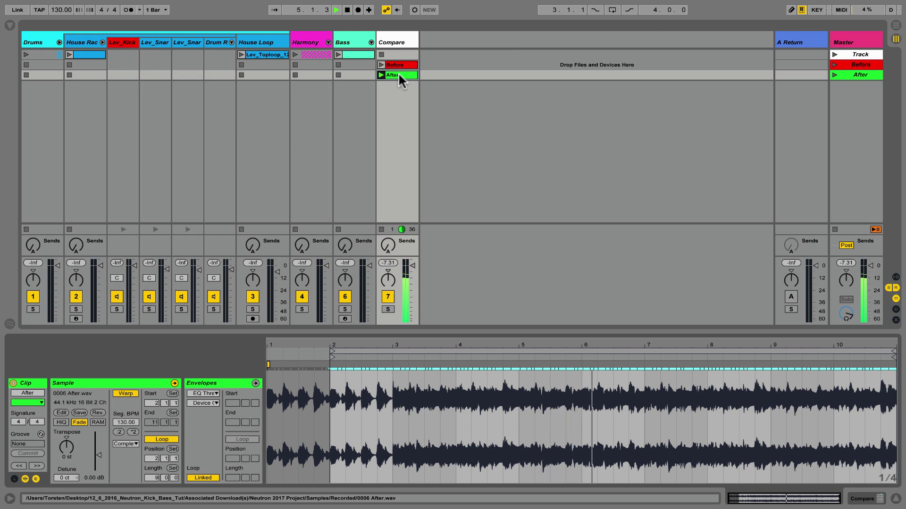
key("space")
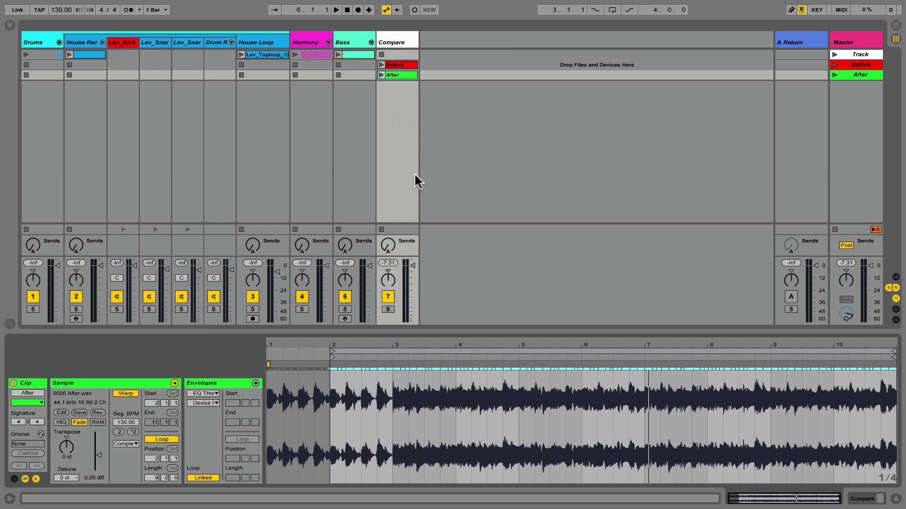
- Deactivate the Harmony track and lower the High Plosive macro of the Bass track's iSM Sub Plosive to -6.546 dB
left_click(302, 297)
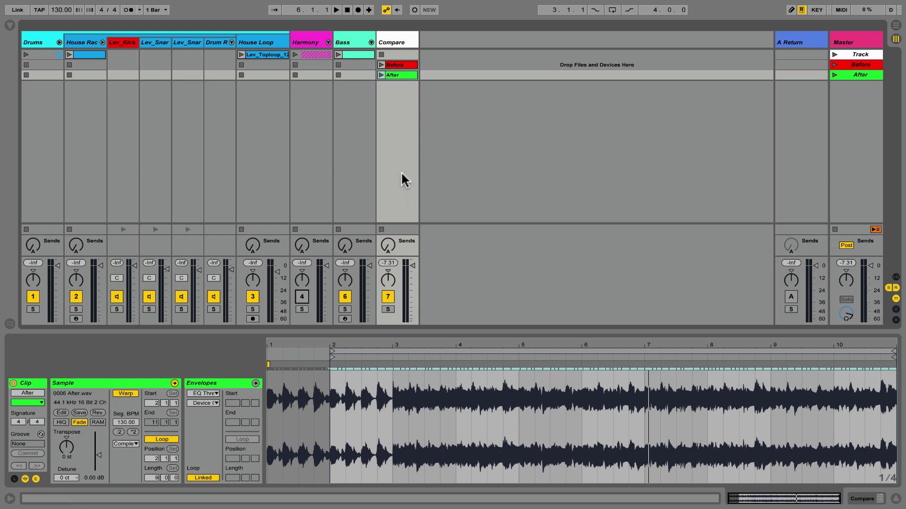
left_click(351, 42)
key("shift+Tab")
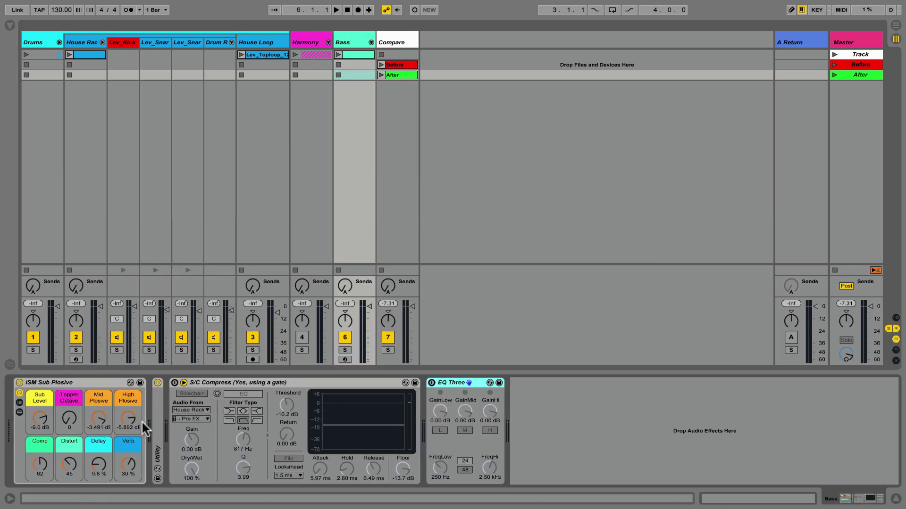
left_click_drag(128, 419, 128, 434)
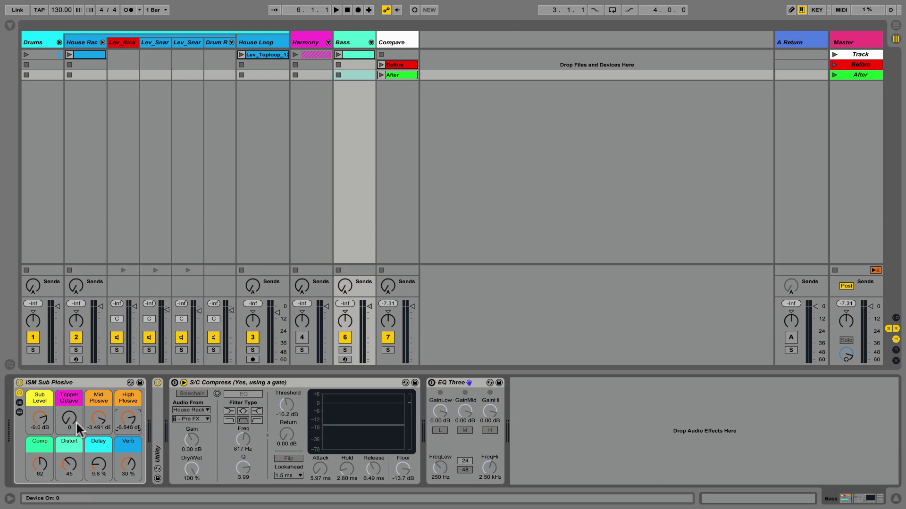
- Turn on the Bass track's S/C Compress gate and listen to the Track scene with it active
left_click(174, 382)
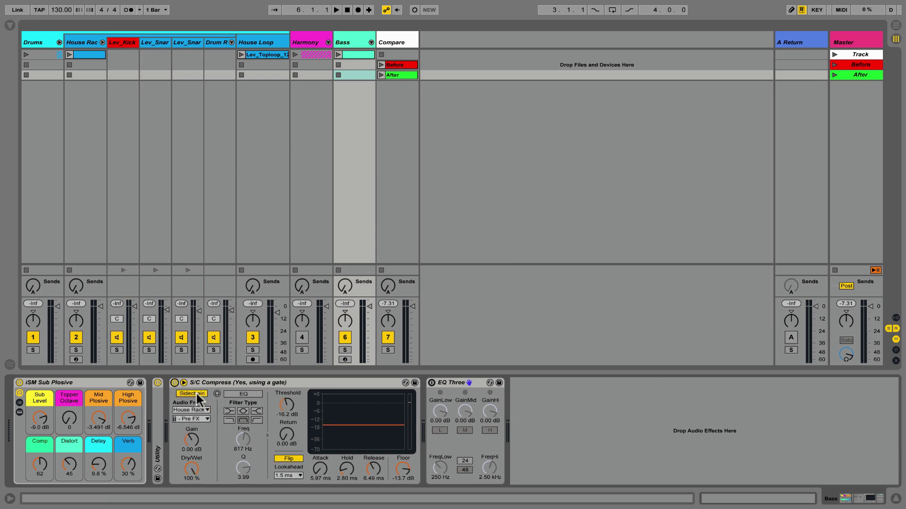
left_click(833, 55)
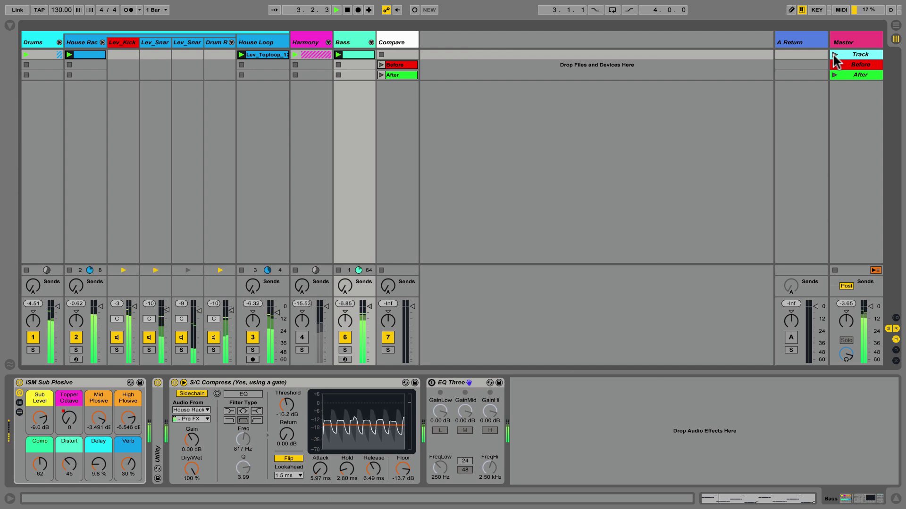
key("space")
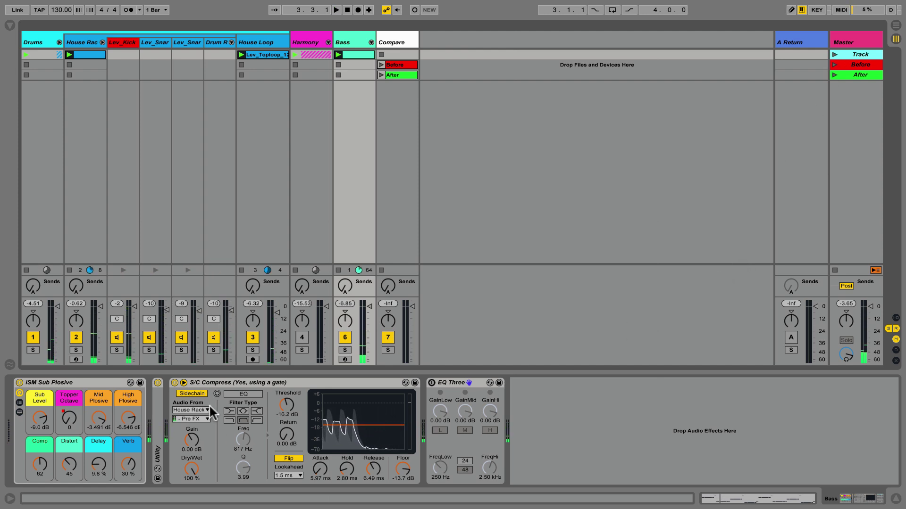
- Switch off and collapse S/C Compress, and lower GainLow to -11.8 dB on the Bass track's enabled EQ Three during playback
double_click(307, 383)
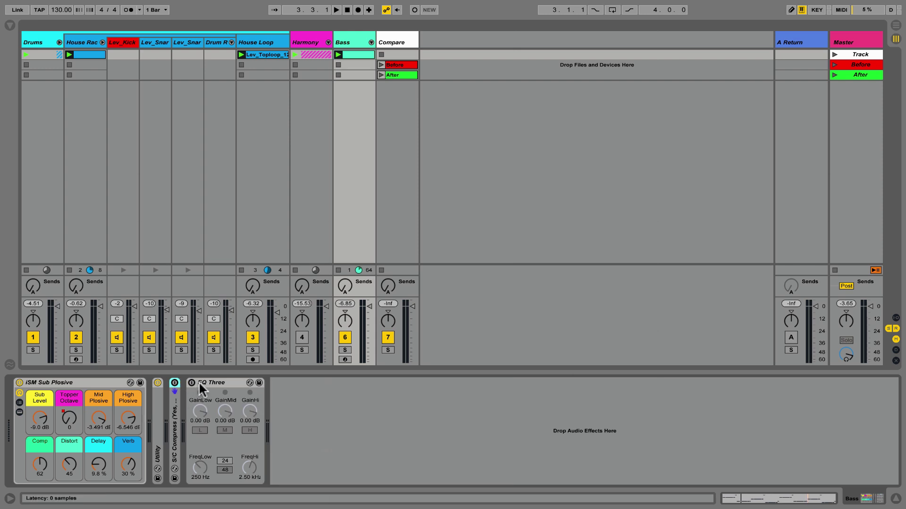
left_click(191, 383)
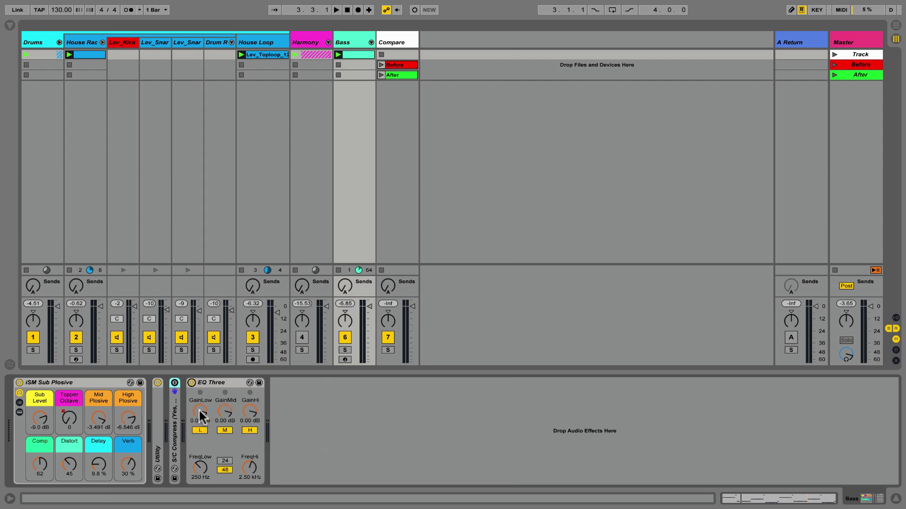
key("space")
left_click_drag(200, 415, 200, 450)
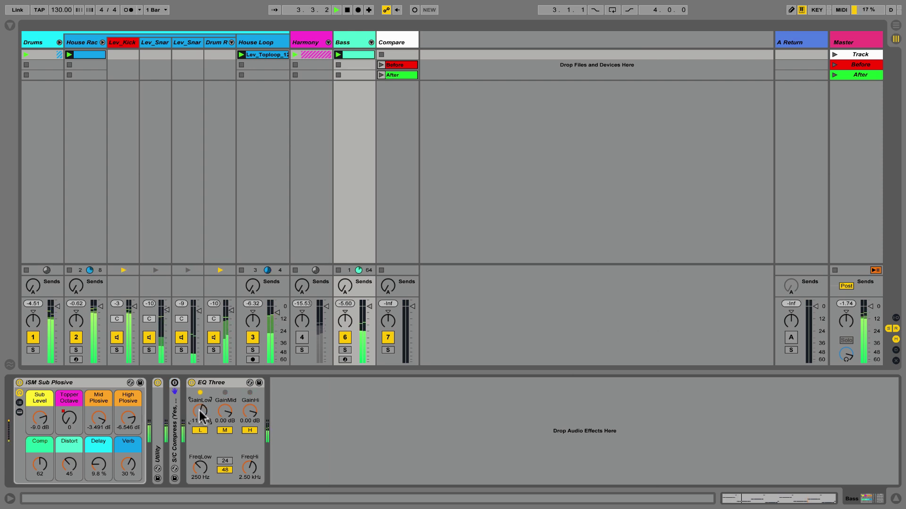
key("space")
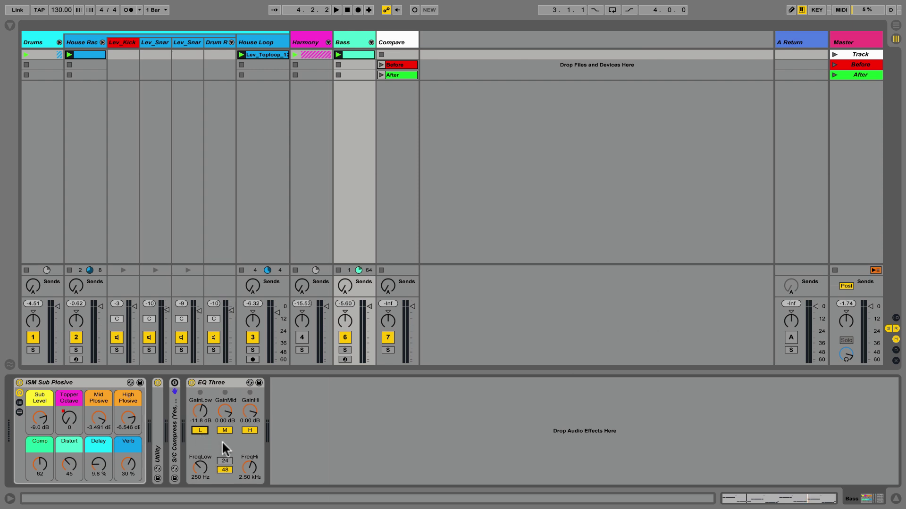
- Unfold S/C Compress on the Bass track, set EQ Three's GainLow to -2.57 dB, and switch EQ Three off
double_click(179, 436)
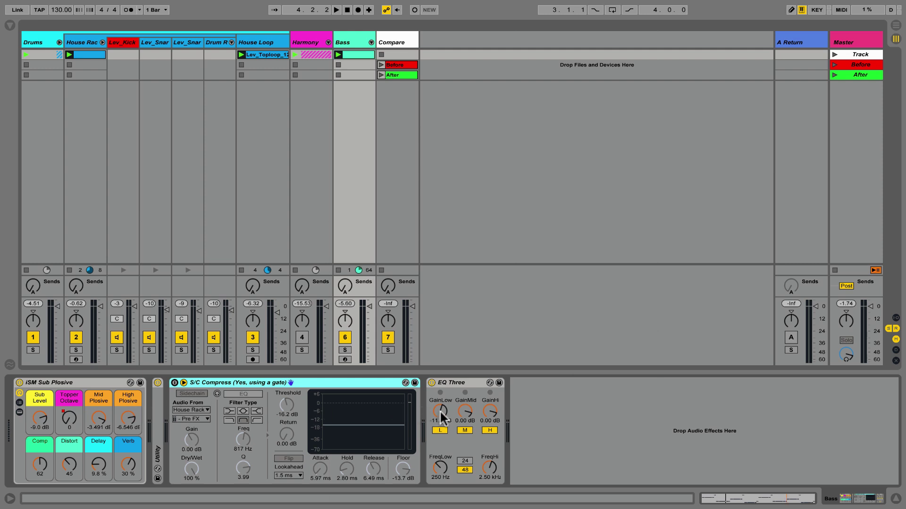
left_click_drag(440, 410, 440, 386)
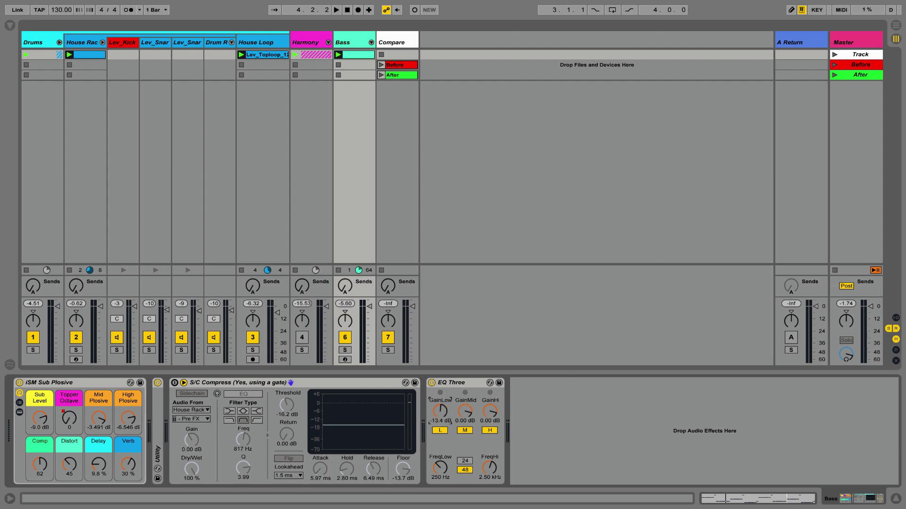
left_click(430, 383)
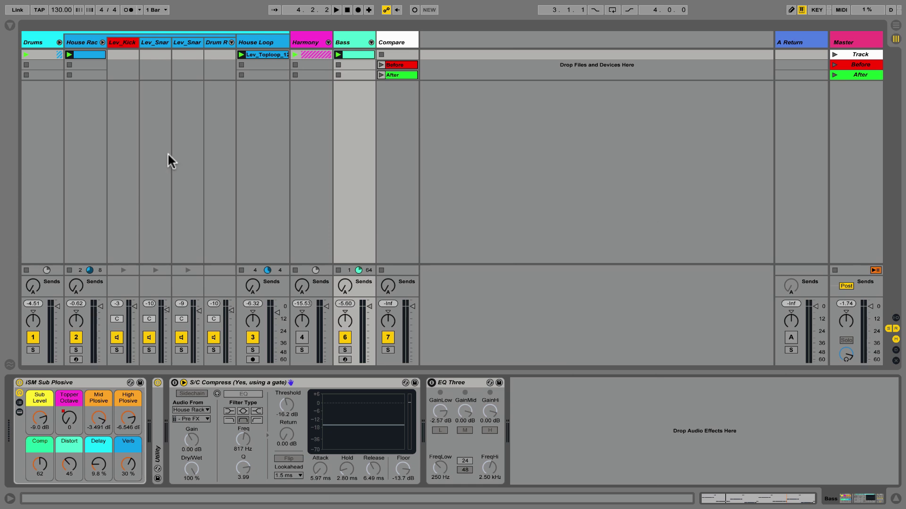
- Find the Neutron plug-in in the browser and add it to the Lev_Kick chain after Mid Boost
left_click(9, 27)
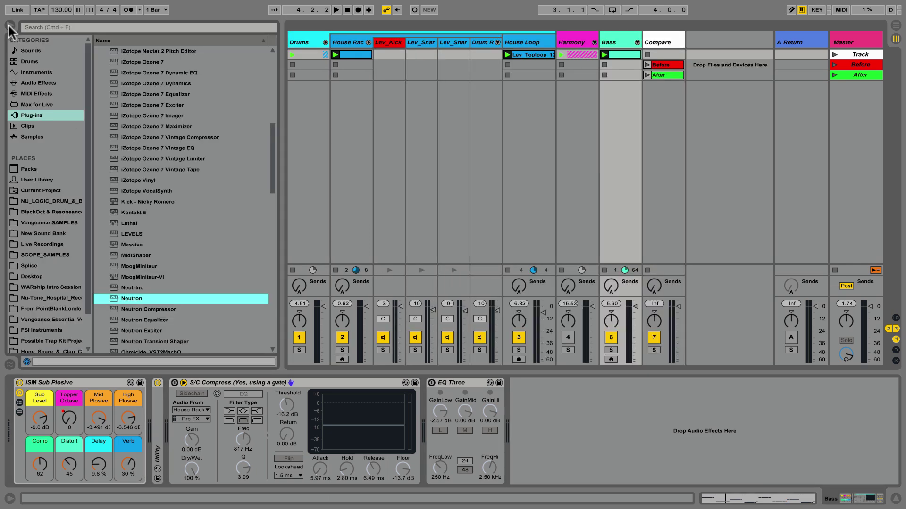
left_click(33, 83)
left_click(31, 115)
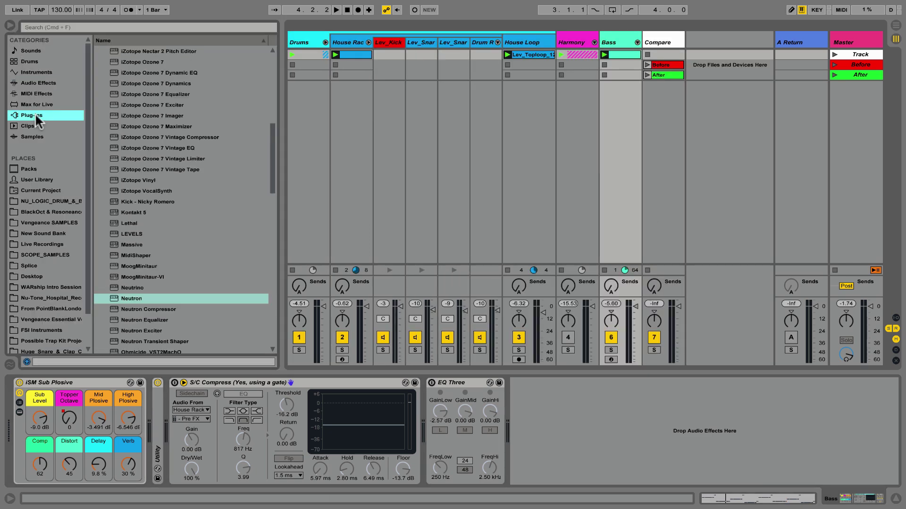
left_click(128, 298)
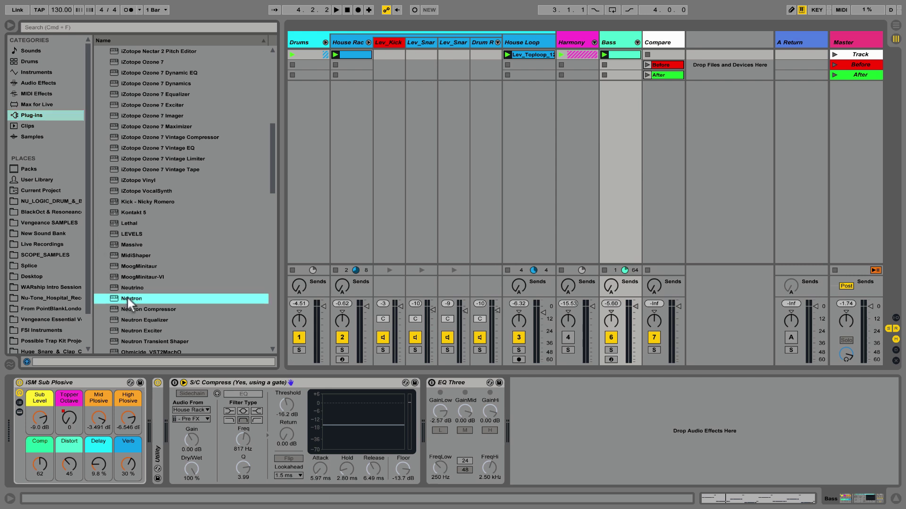
left_click_drag(361, 80, 387, 49)
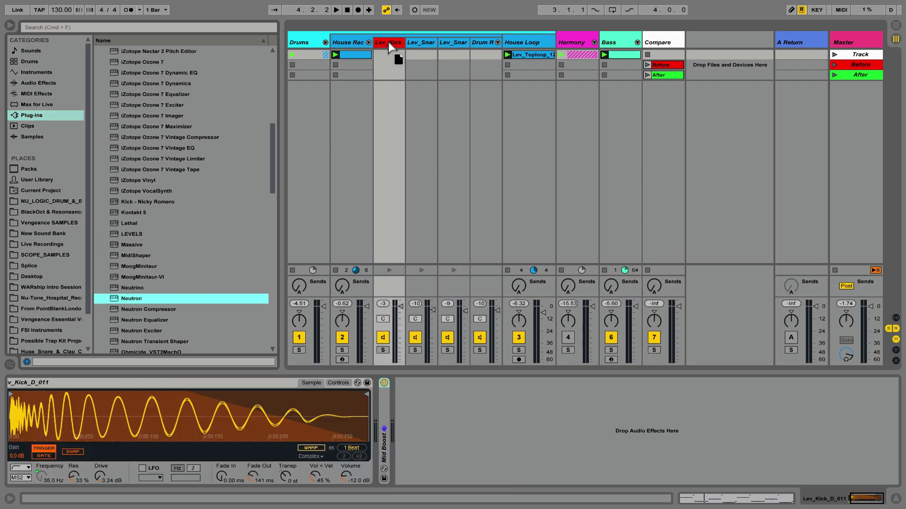
left_click_drag(451, 260, 471, 440)
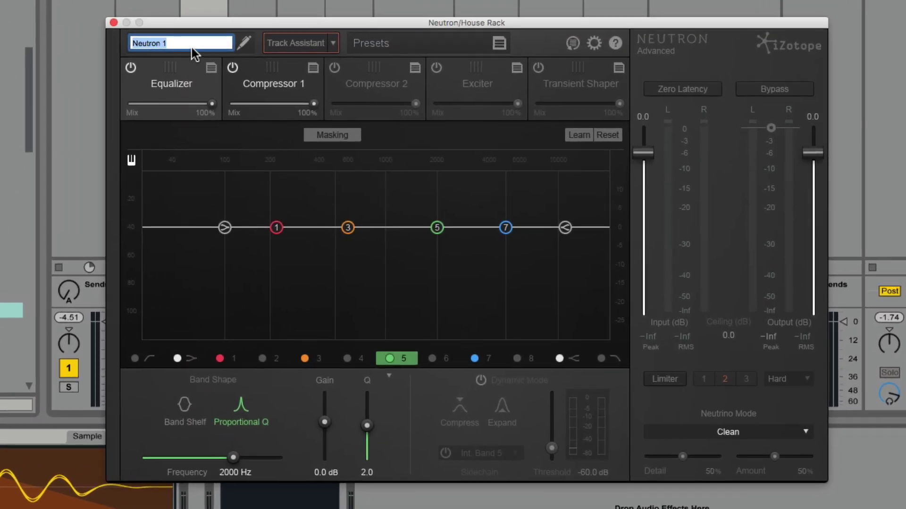
- Name the kick chain's Neutron instance "Kick" and close its plug-in window
type("Kick")
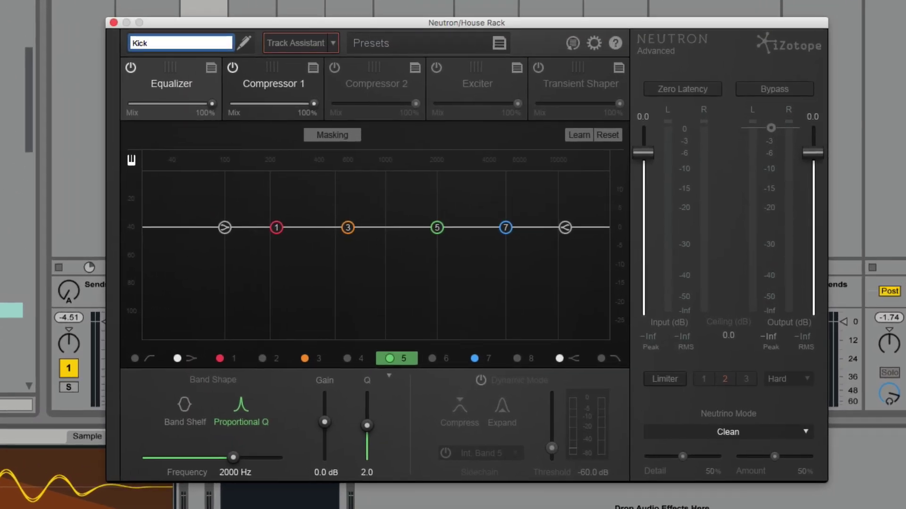
key("Return")
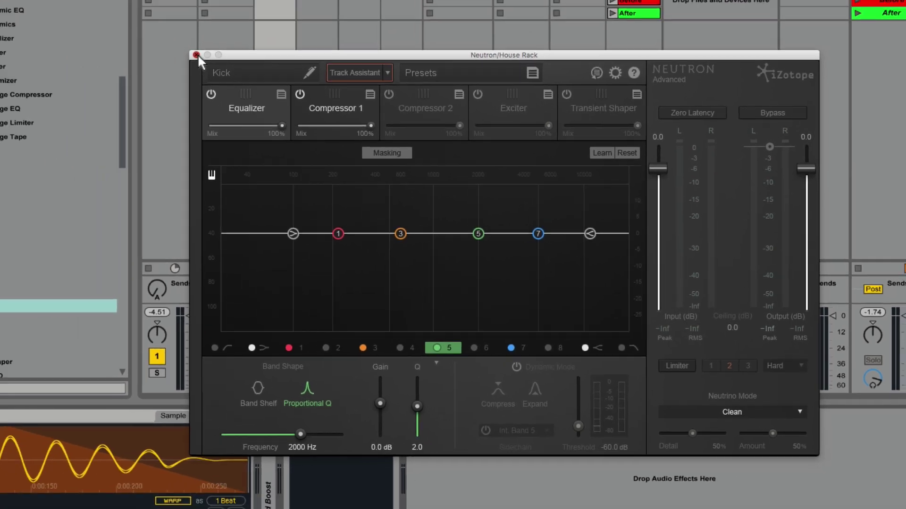
left_click(113, 23)
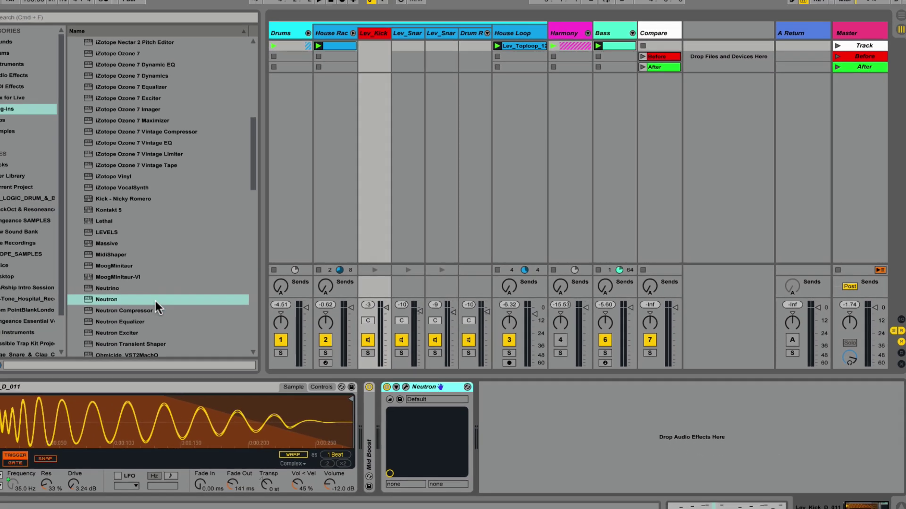
- Add a Neutron plug-in to the Bass track and name the instance "Bass"
left_click(656, 31)
left_click(625, 32)
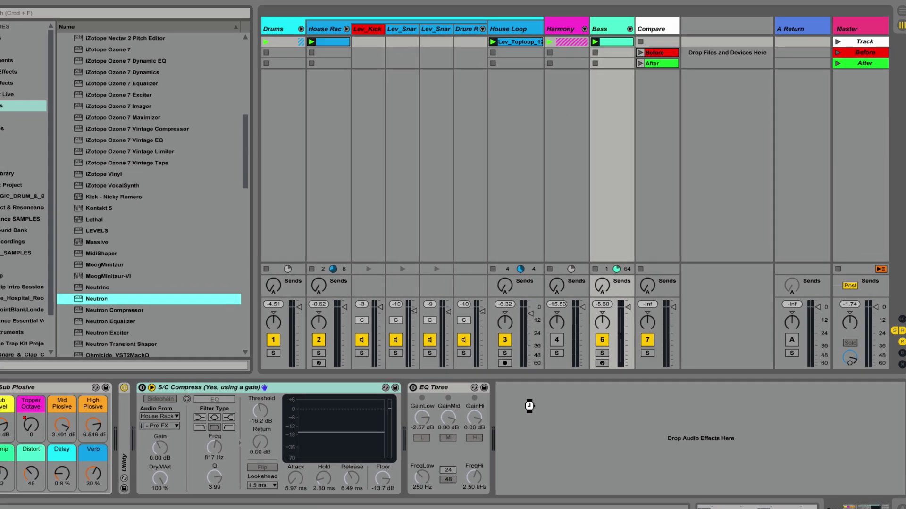
key("super+alt+p")
left_click(369, 120)
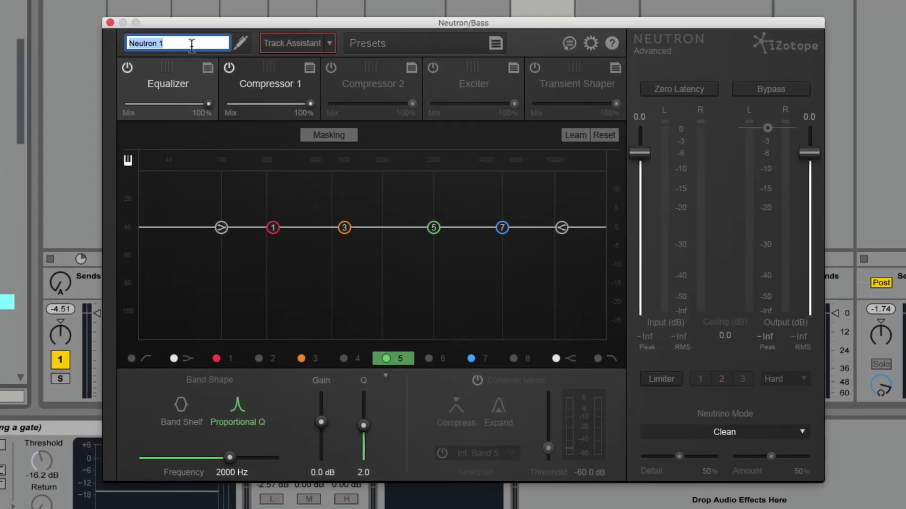
type("Bass")
key("Return")
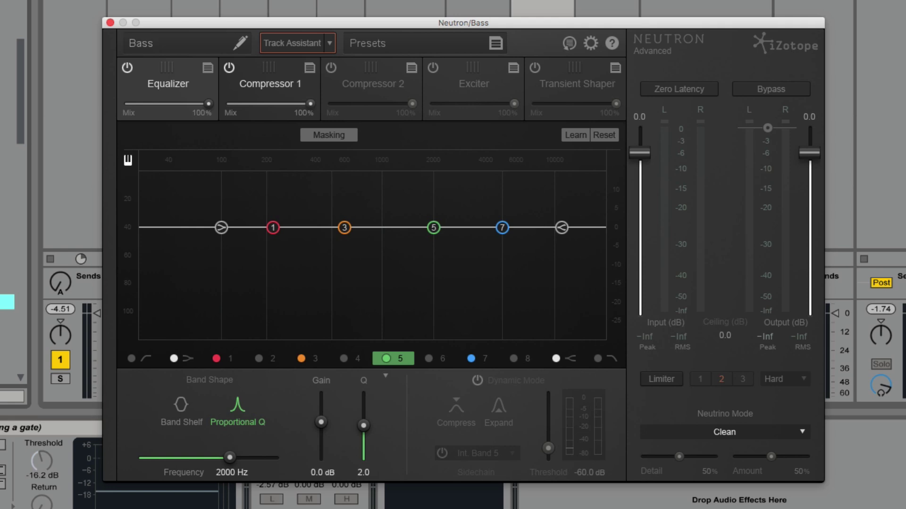
- Try a cut on band 1 of the Bass Neutron's Equalizer and undo it
left_click_drag(272, 228, 268, 284)
key("super+z")
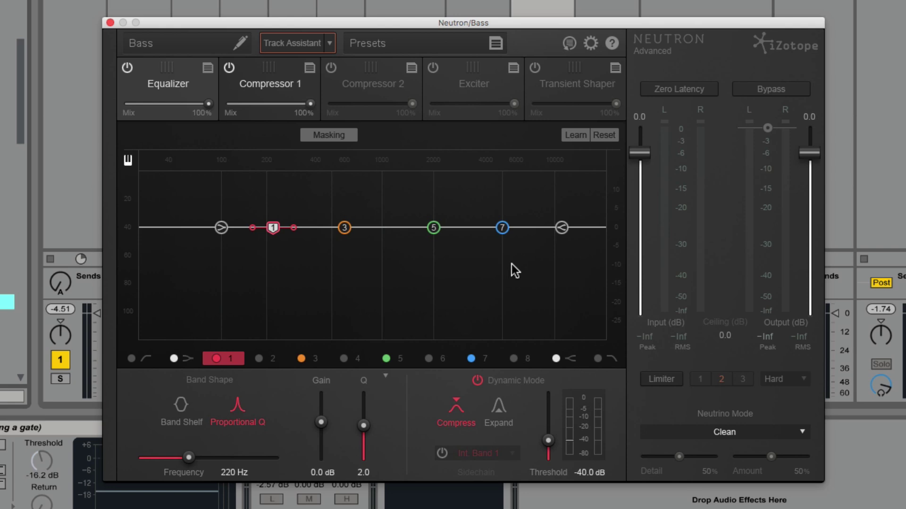
- Bypass Compressor 1 in the Bass Neutron, look through the remaining modules, and return to the Equalizer
left_click(270, 69)
left_click(229, 67)
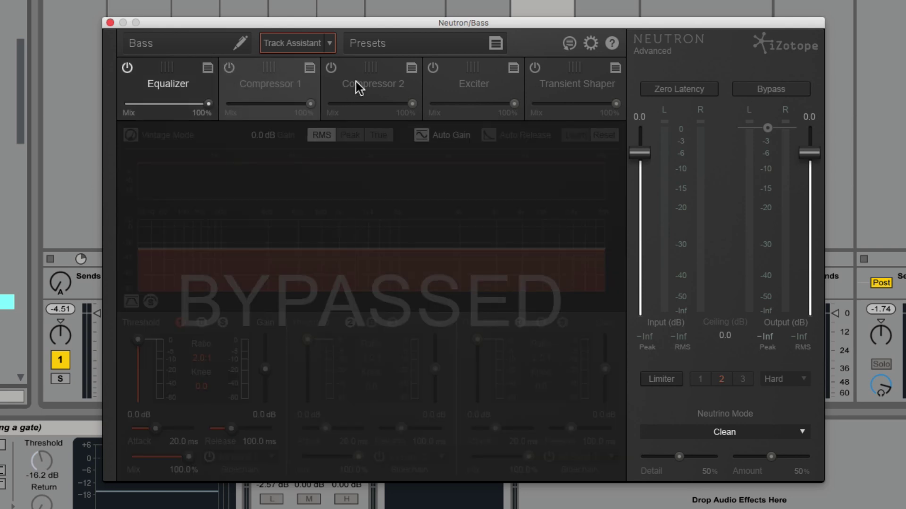
left_click(359, 69)
left_click(456, 75)
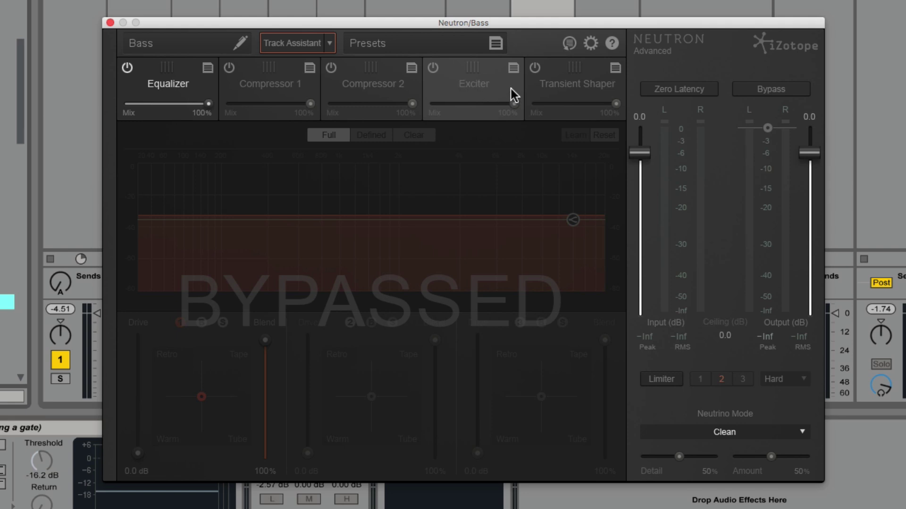
left_click(564, 84)
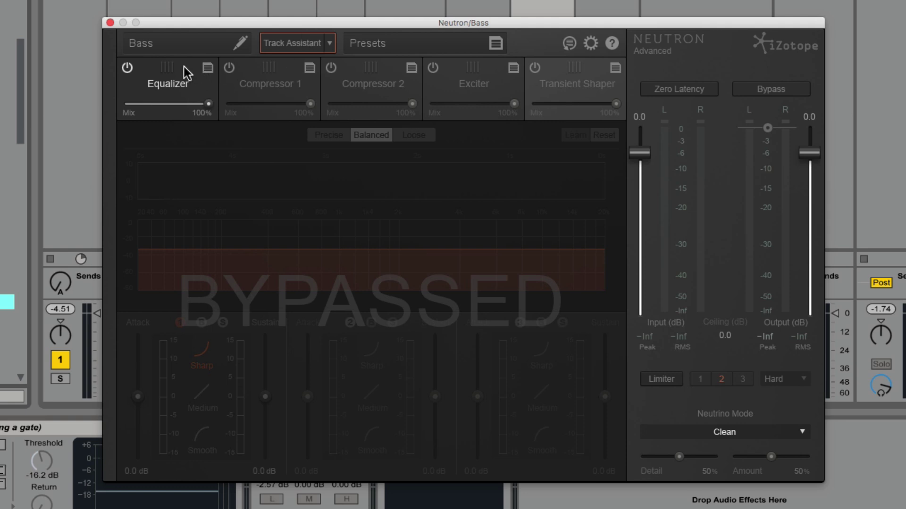
left_click(168, 68)
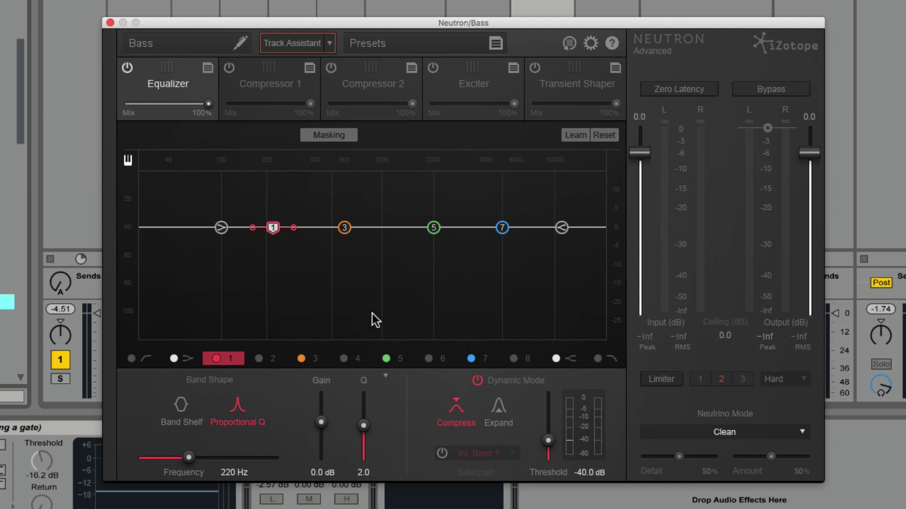
- Enable Masking in the Bass Neutron's Equalizer with Kick as the comparison track, and start playback to view the frequency overlap
left_click(324, 138)
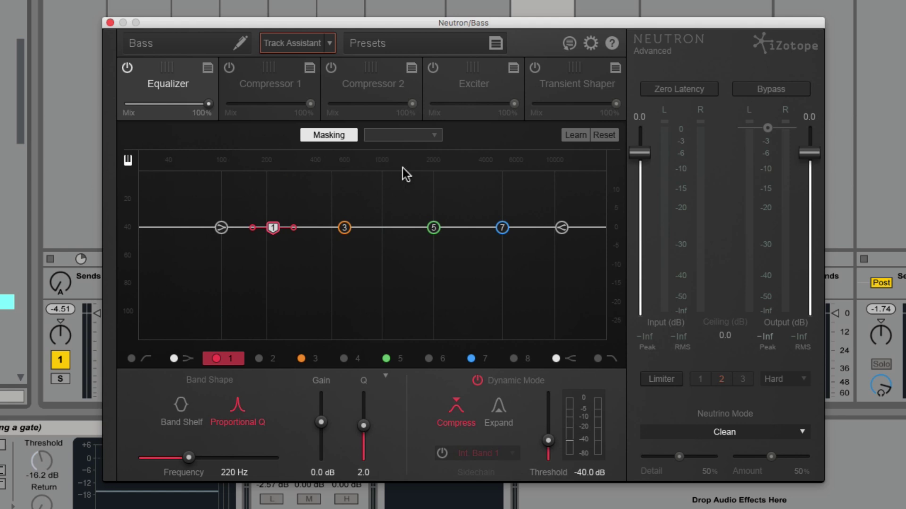
left_click(435, 137)
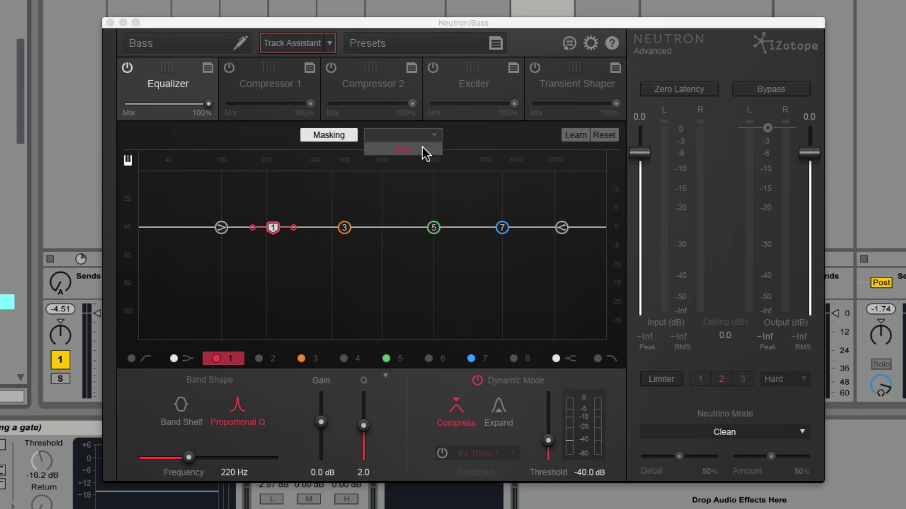
left_click(425, 151)
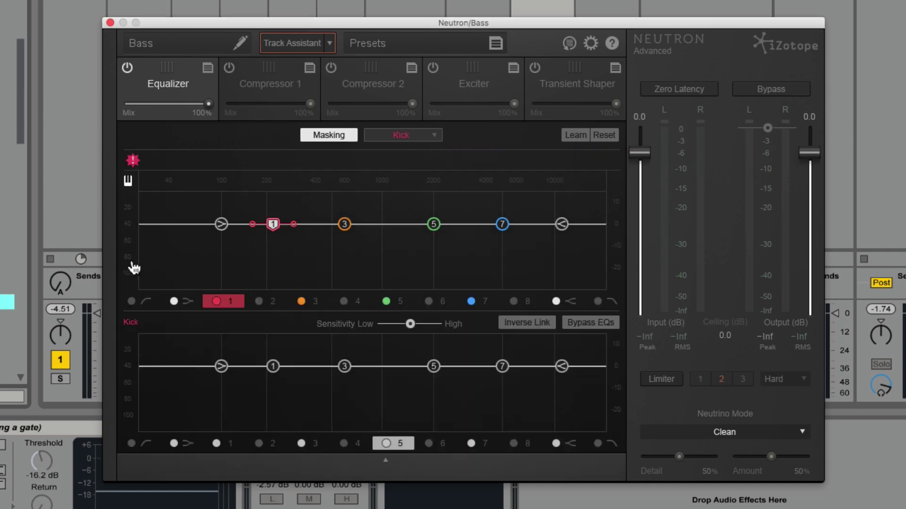
key("space")
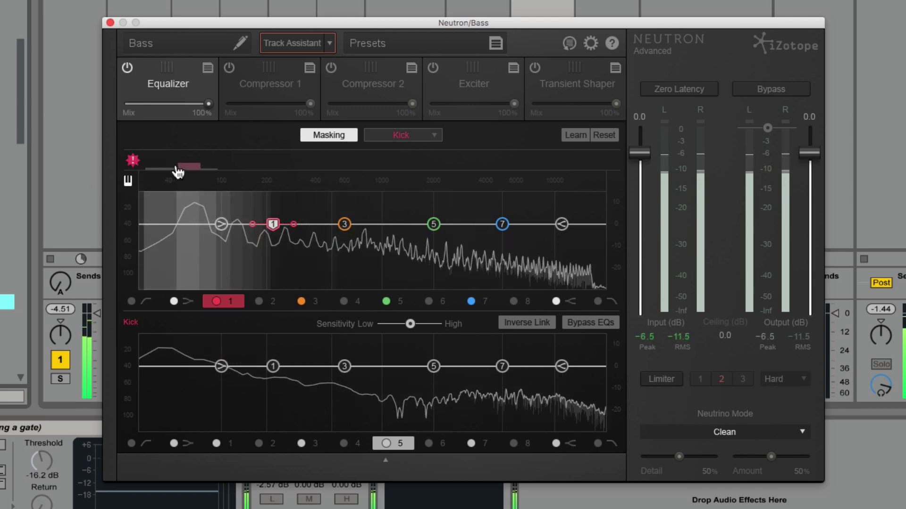
- Set the bass low shelf to 154 Hz and -9.6 dB, and enable its Dynamic Mode with a -72.4 dB threshold
left_click_drag(221, 224, 249, 244)
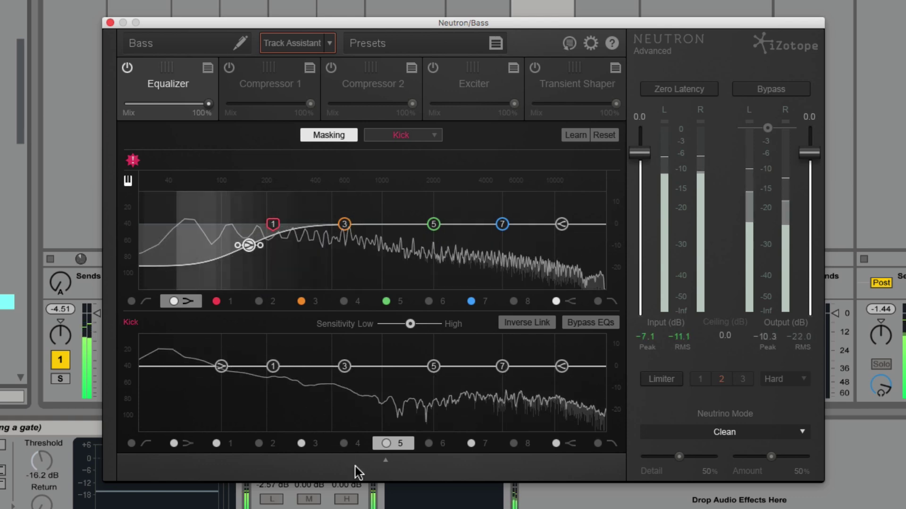
left_click(381, 461)
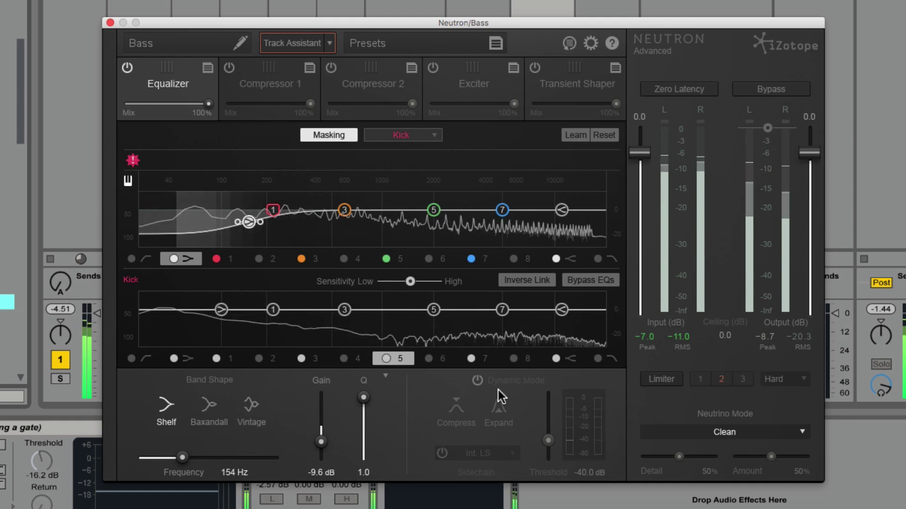
left_click(477, 380)
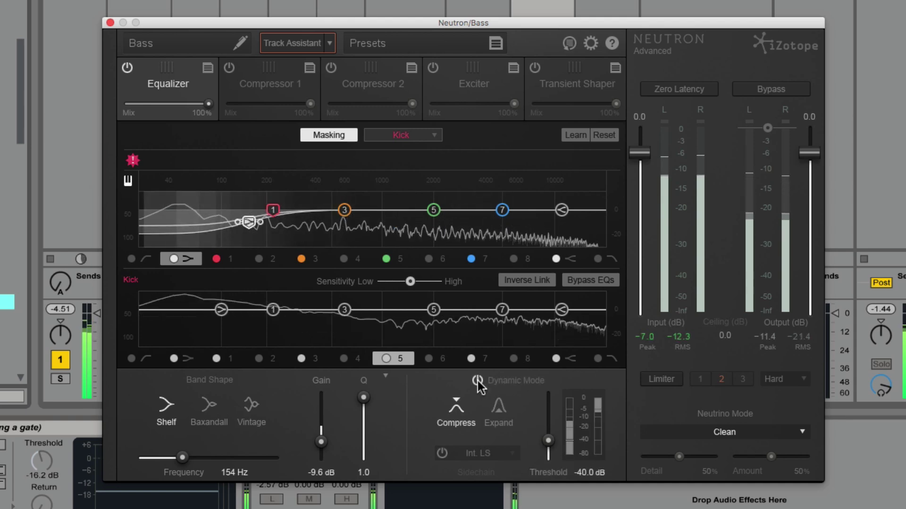
left_click_drag(547, 442, 548, 452)
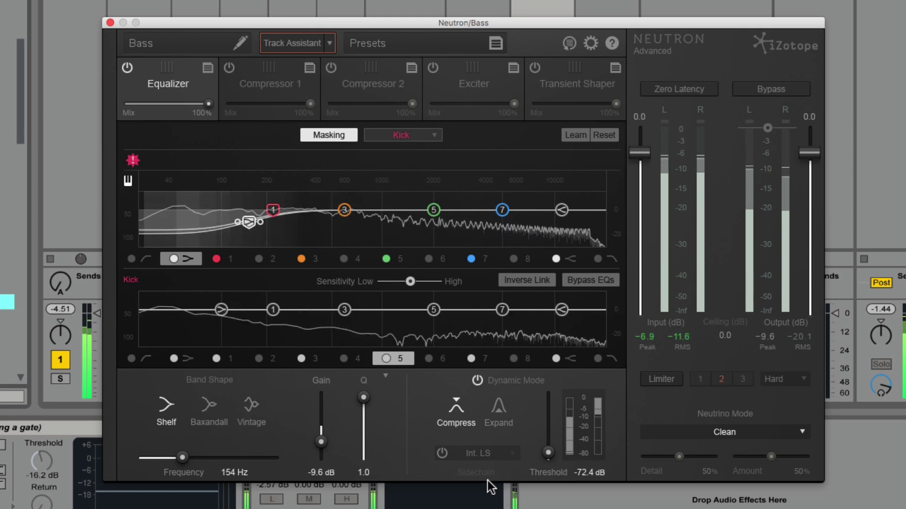
- Enable the low shelf's dynamic sidechain and set its source to Ext. Full
left_click(443, 453)
left_click(478, 453)
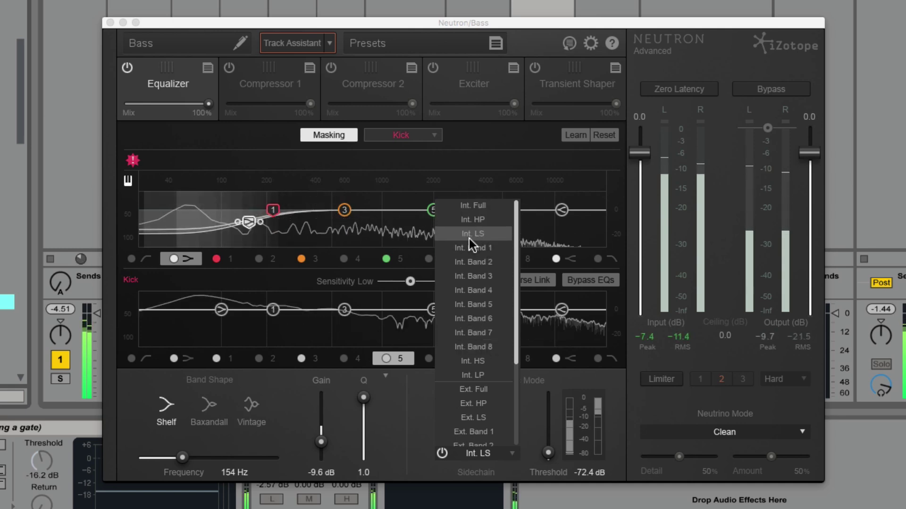
left_click(485, 389)
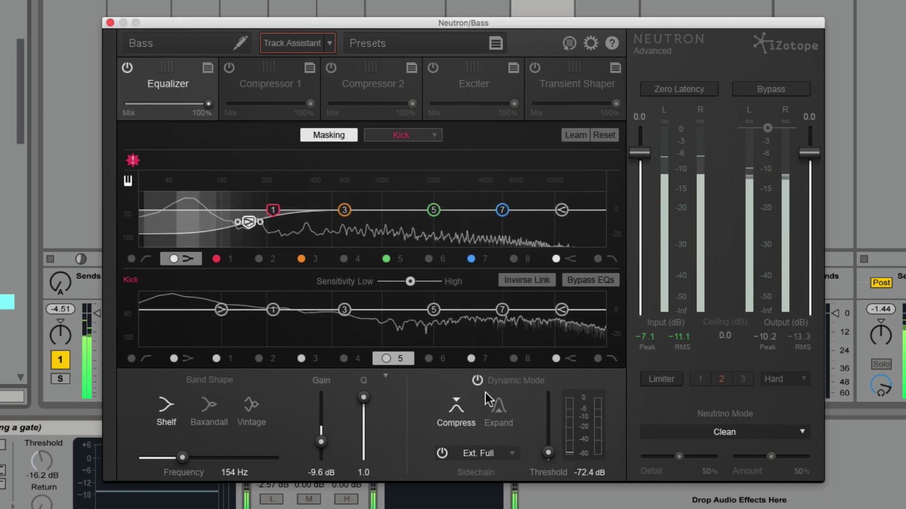
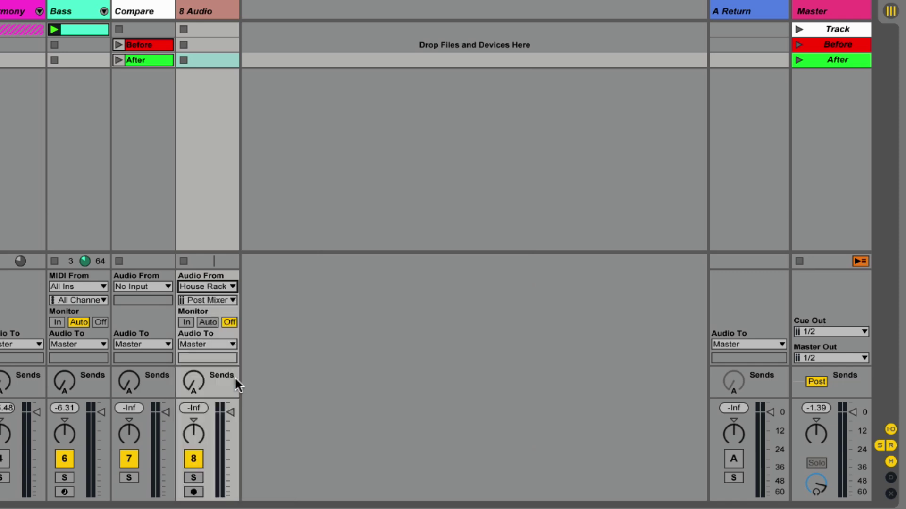
- Set track 8 Audio's House Rack input to Drum Rack | Lev Kick D 011 | Pre FX and its monitoring to In
left_click(198, 298)
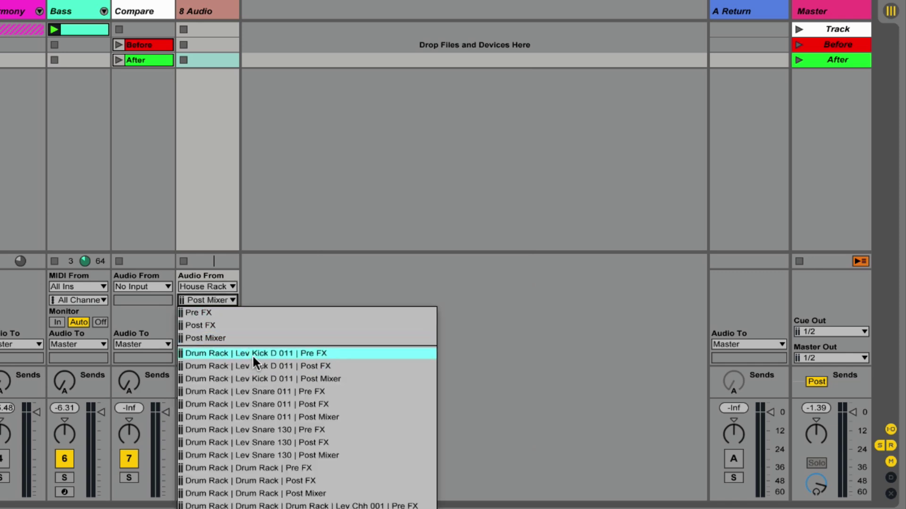
left_click(322, 354)
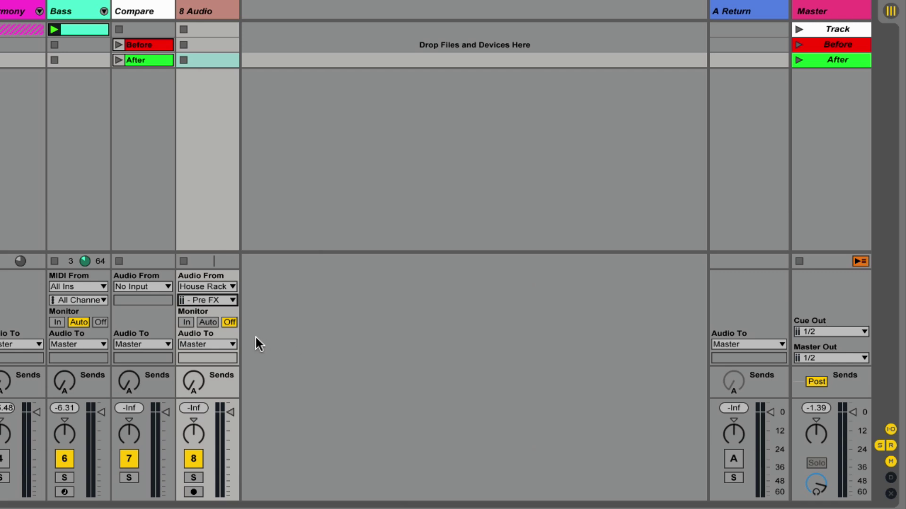
left_click(213, 301)
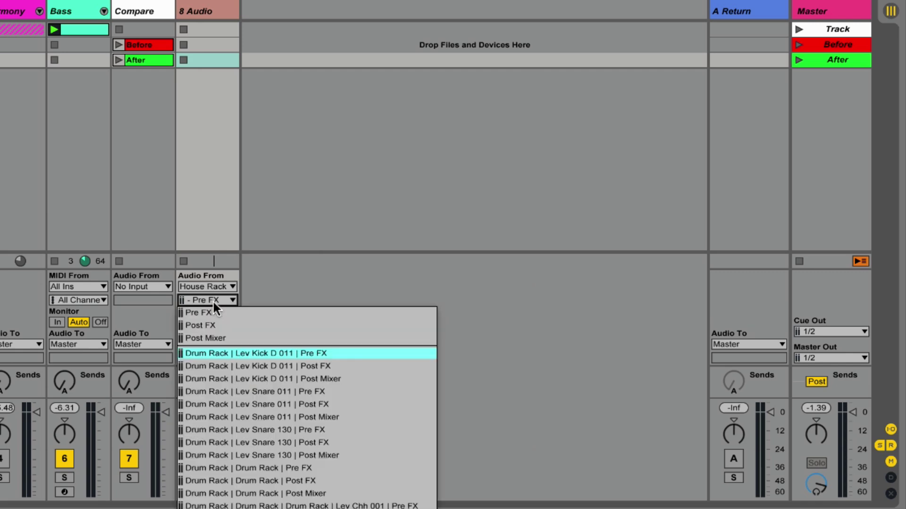
left_click(309, 353)
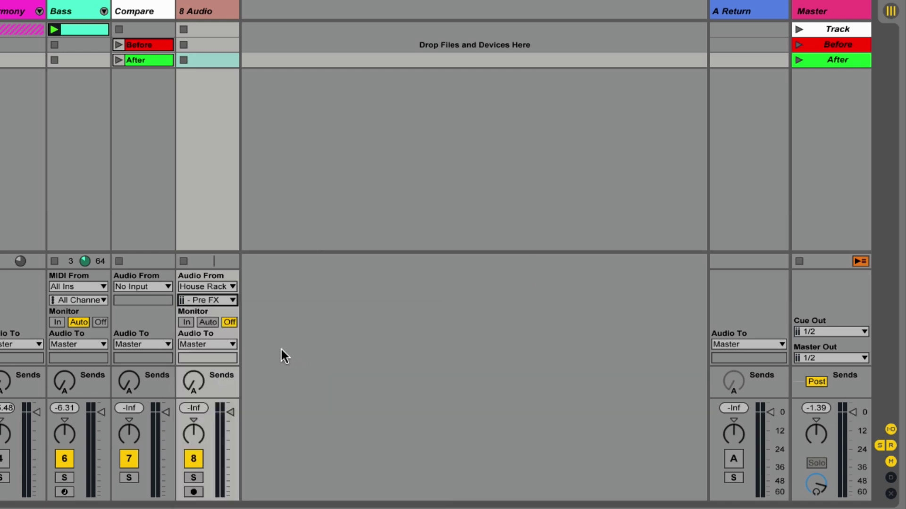
left_click(186, 323)
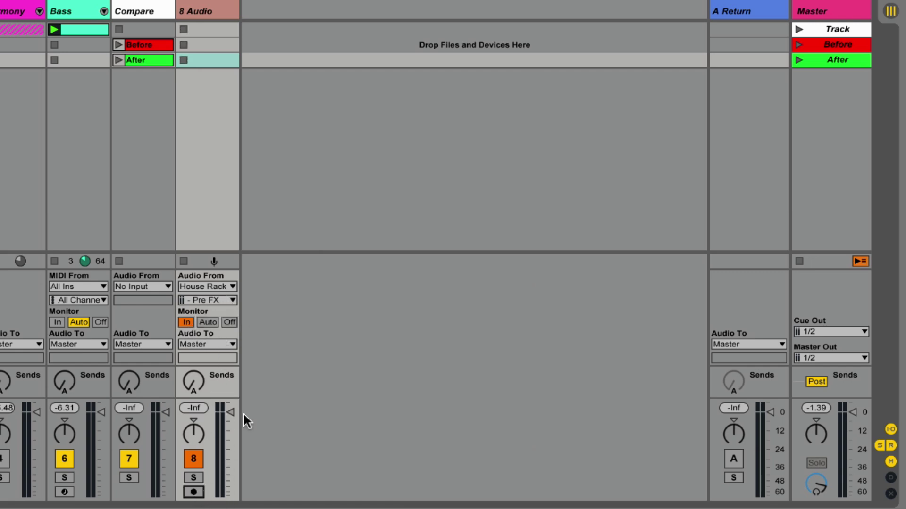
- Route track 8 Audio's output to the Bass track's 3/4-Neutron input and check the devices in the Bass chain
left_click(231, 345)
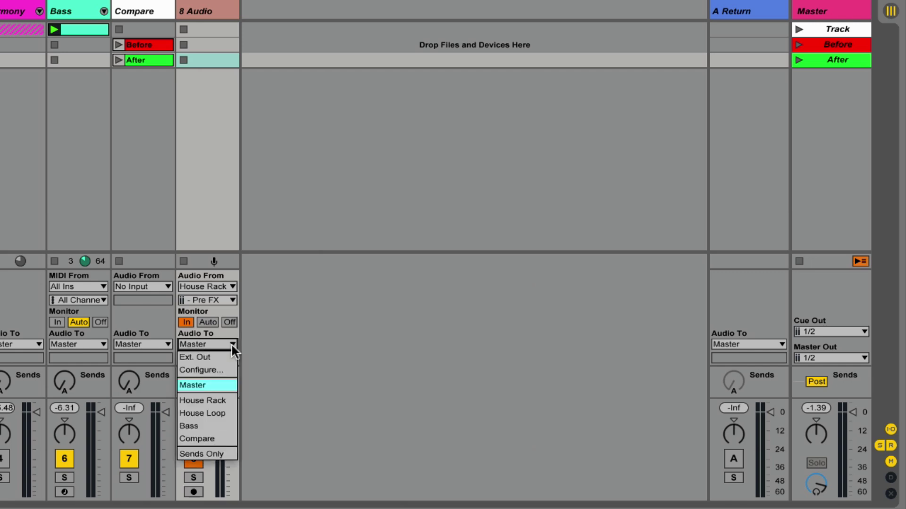
left_click(215, 425)
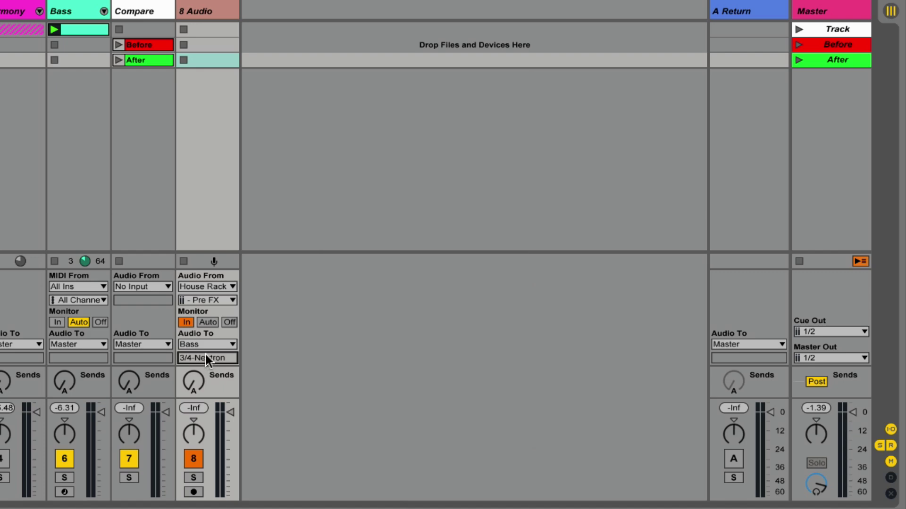
left_click(99, 73)
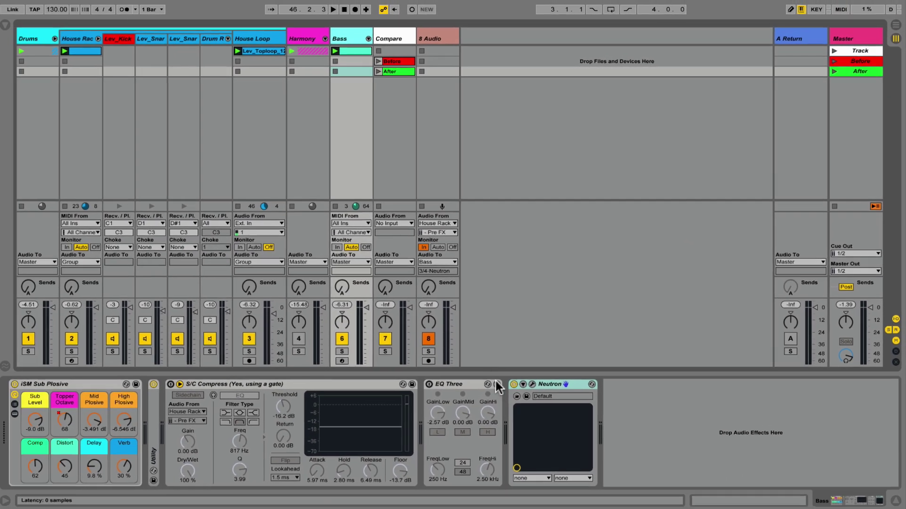
left_click(454, 383)
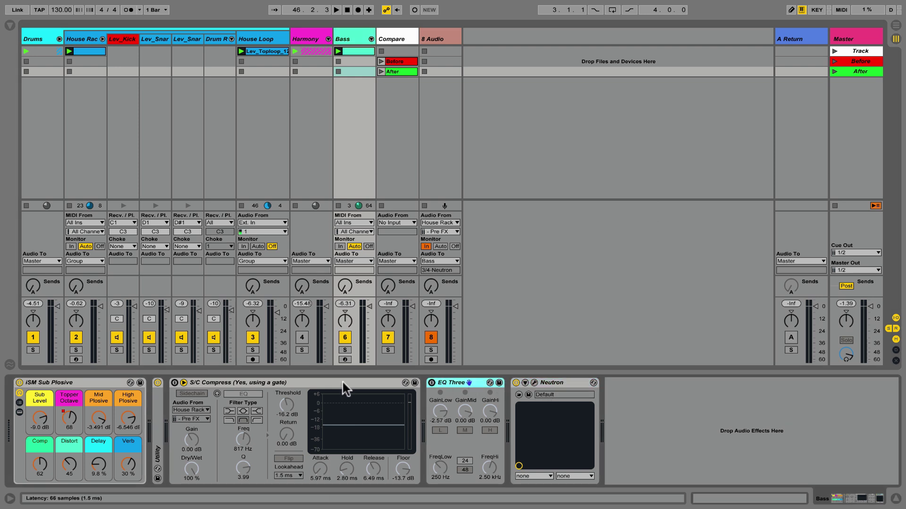
left_click(343, 383)
left_click(454, 383)
left_click(550, 382)
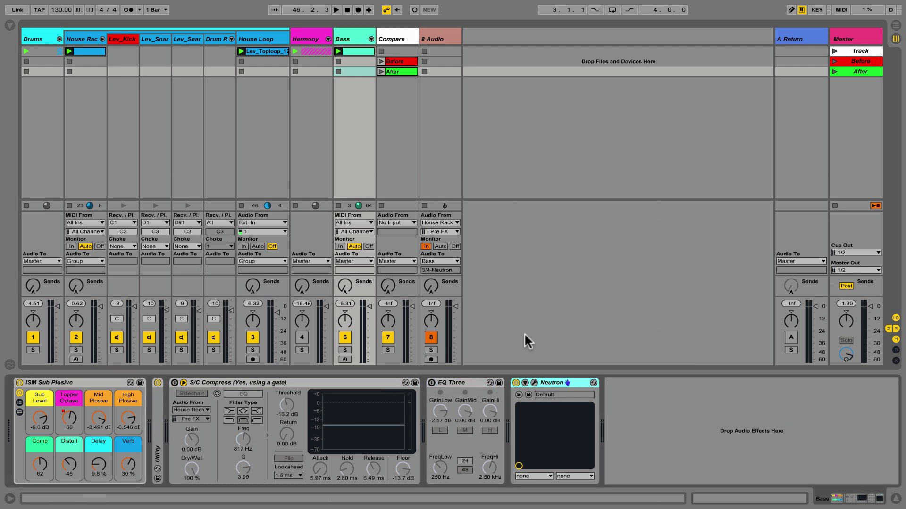
- Color track 8 Audio red
left_click(438, 38)
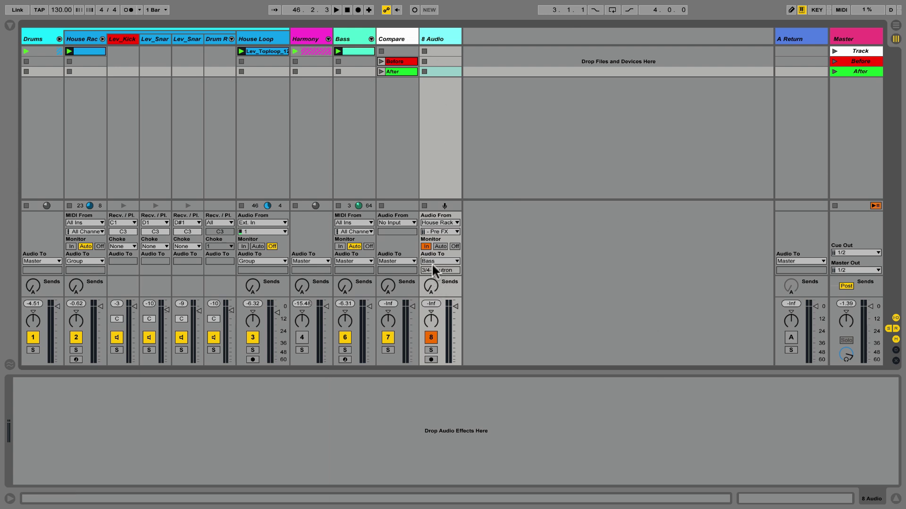
right_click(437, 39)
left_click(447, 184)
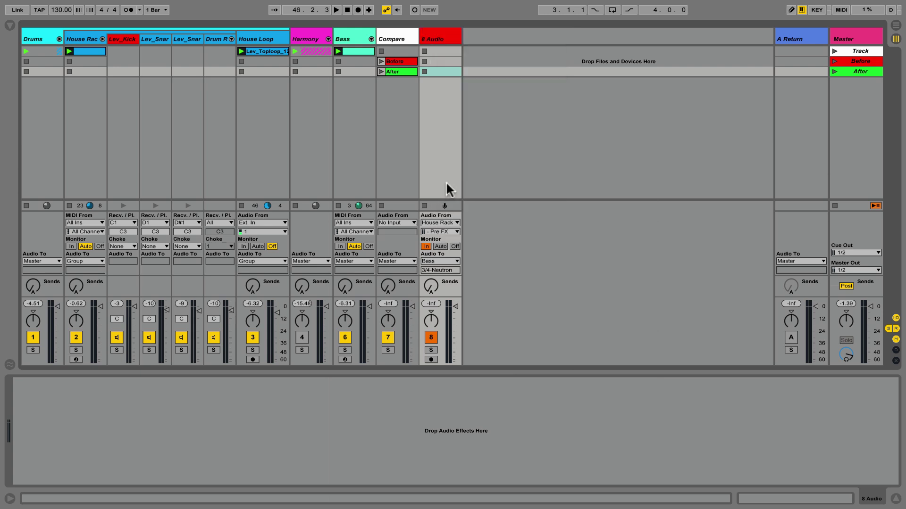
- Remove the stop buttons from all three clip slots of track 8 Audio
left_click(440, 49)
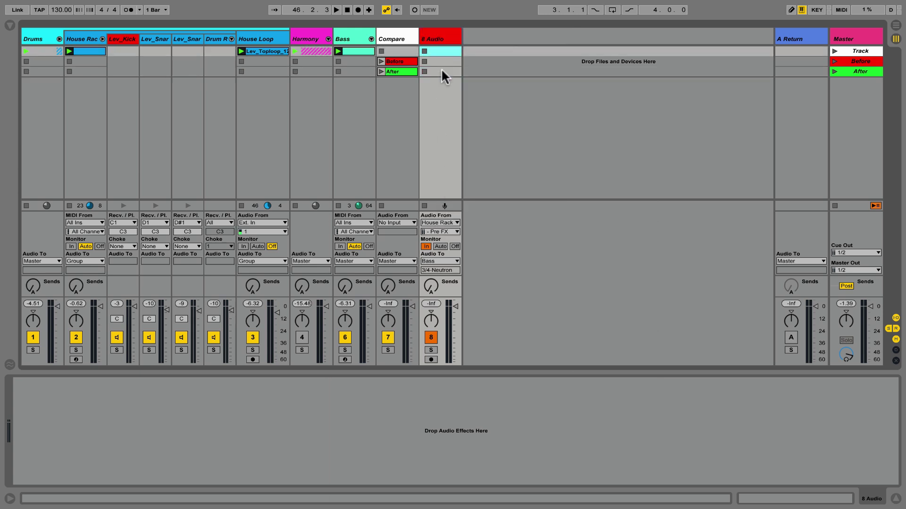
left_click(440, 68, "shift")
right_click(440, 68)
left_click(455, 90)
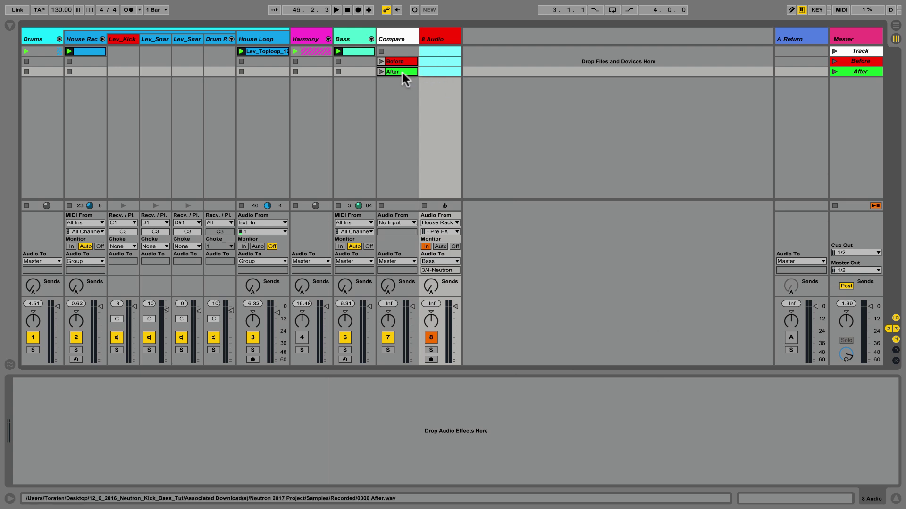
mouse_move(401, 70)
left_mouse_down()
mouse_move(434, 72)
mouse_move(415, 70)
left_mouse_up()
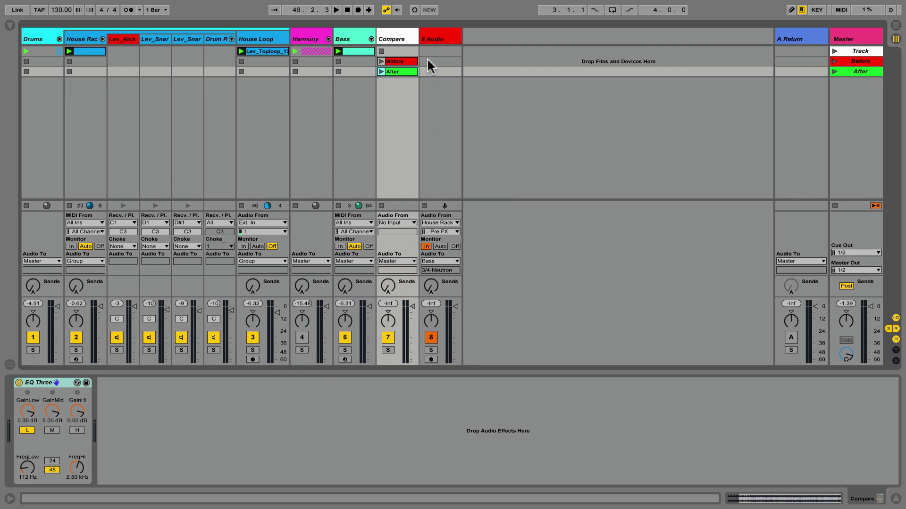
- With playback running, open Neutron on the Bass track and lower the low shelf's gain to -10.6 dB
left_click(351, 44)
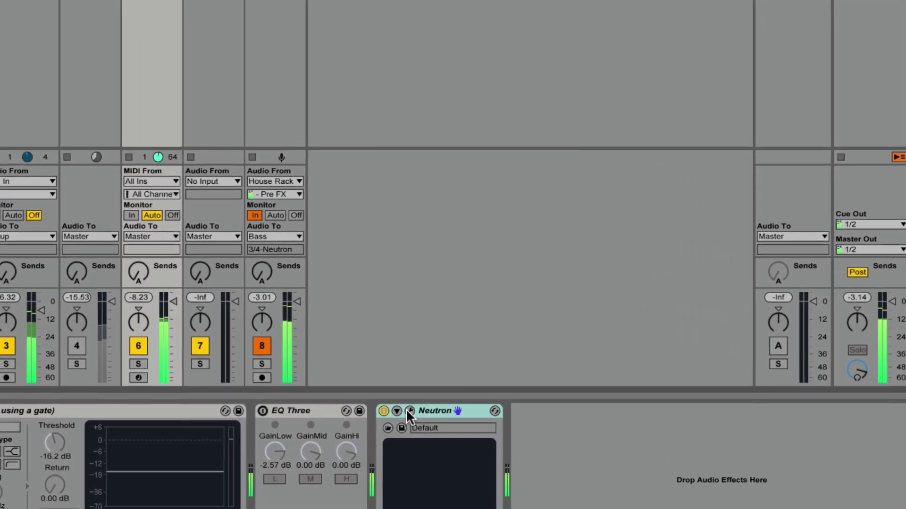
left_click(512, 387)
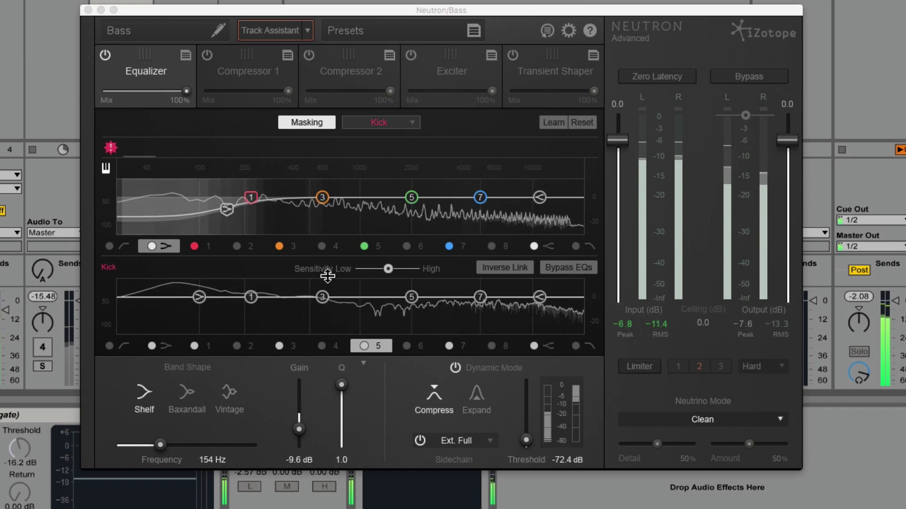
left_click_drag(231, 211, 231, 214)
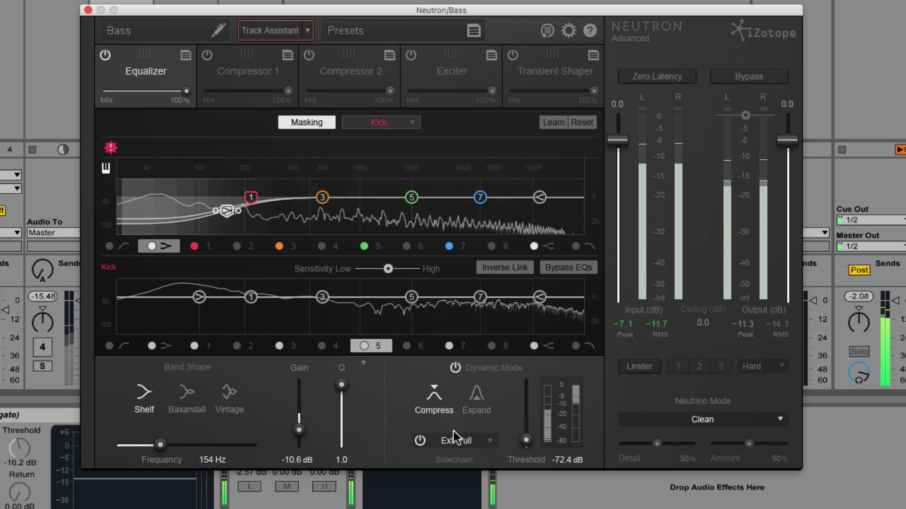
- Set the low shelf's sidechain source to Ext. Band 8, and enable EQ band 8 at 20000 Hz
left_click(462, 441)
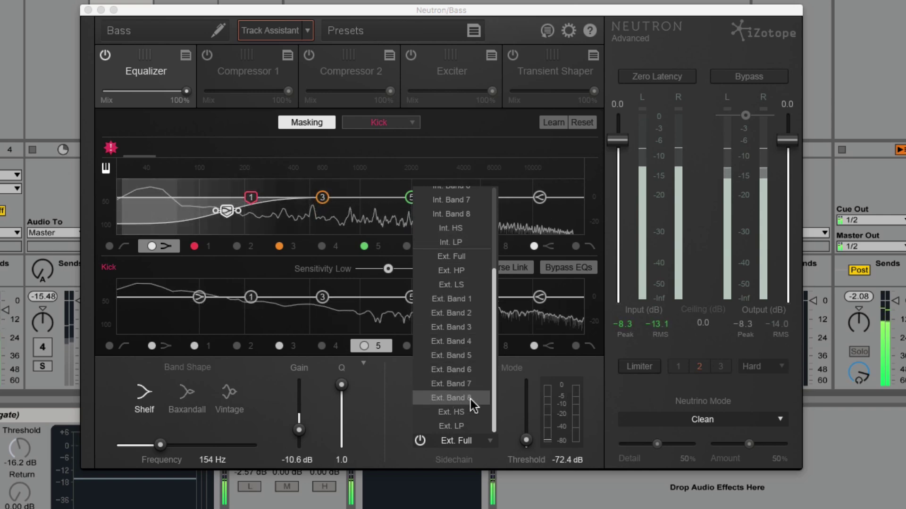
left_click(471, 399)
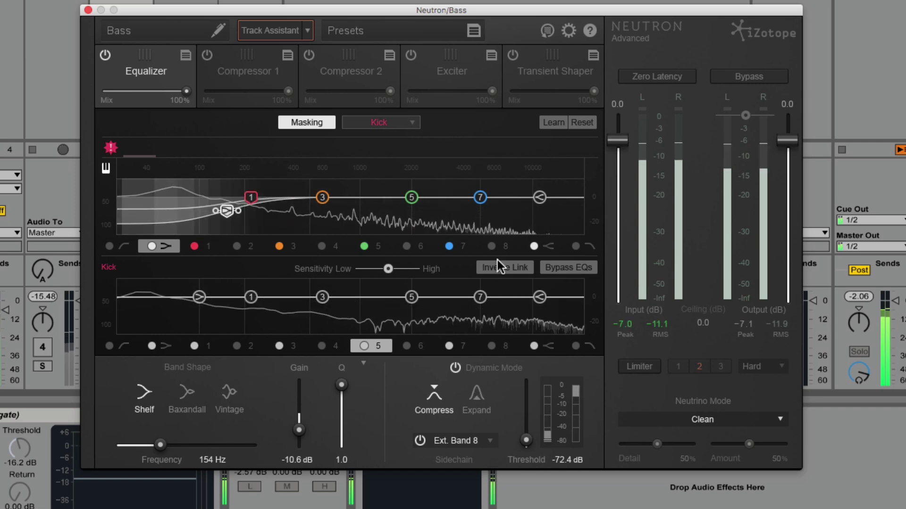
left_click(491, 246)
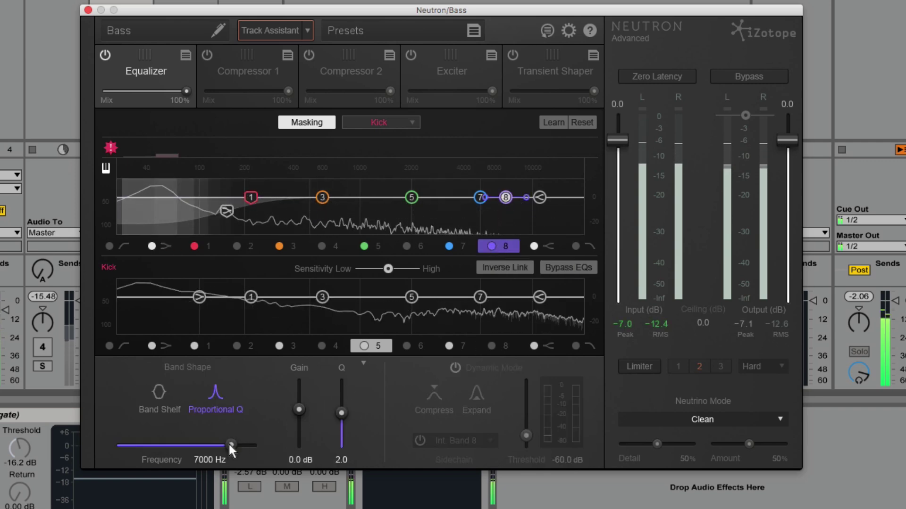
left_click_drag(230, 444, 279, 448)
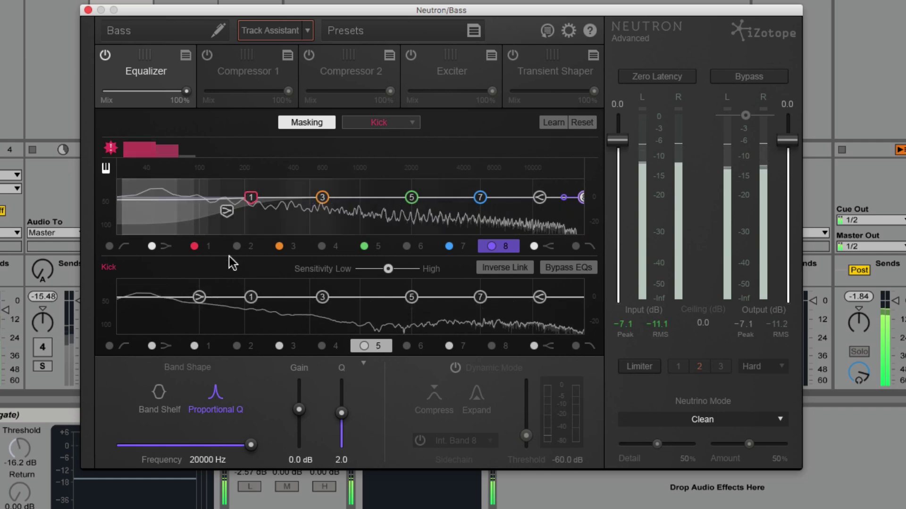
- Move EQ band 8 to 95 Hz and boost it by 15.0 dB with a Q of 1.2
left_click(172, 247)
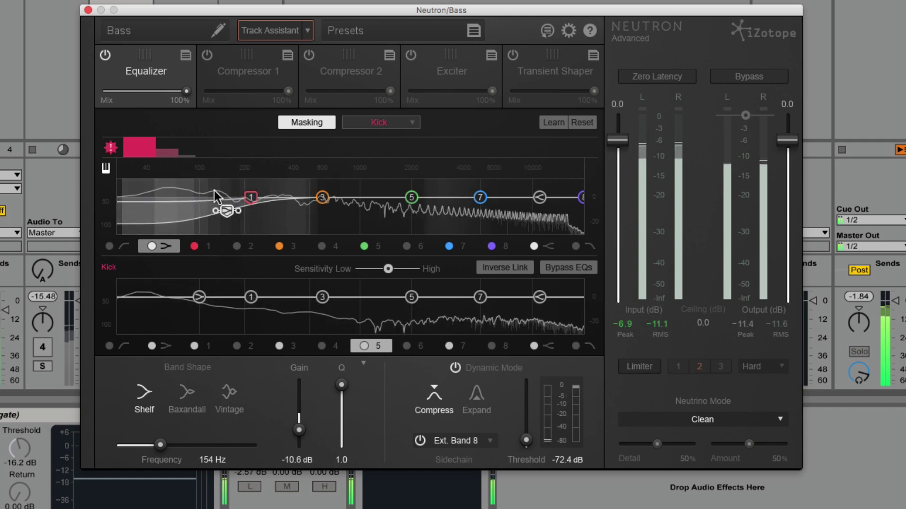
left_click(582, 199)
left_click_drag(250, 444, 145, 445)
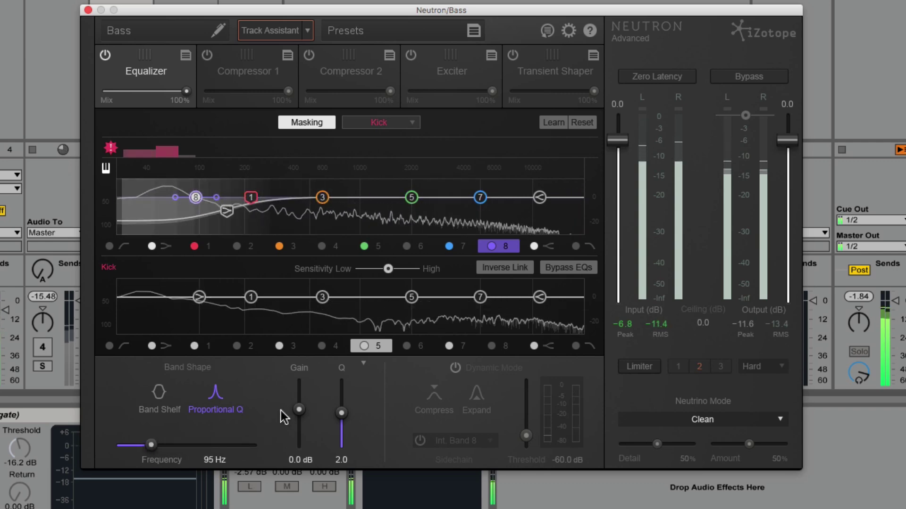
left_click_drag(301, 404, 301, 366)
left_click_drag(341, 413, 339, 420)
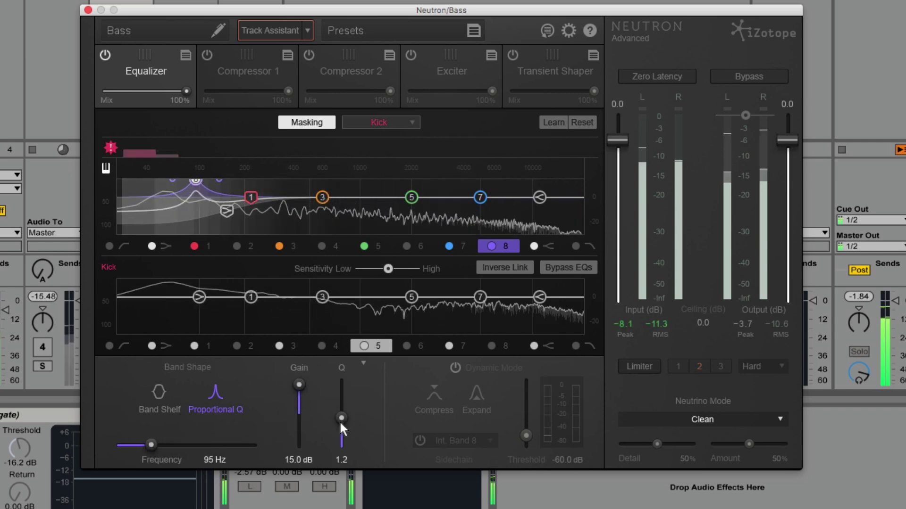
- Set the low shelf's dynamic sidechain source back to Ext. Full
left_click(226, 211)
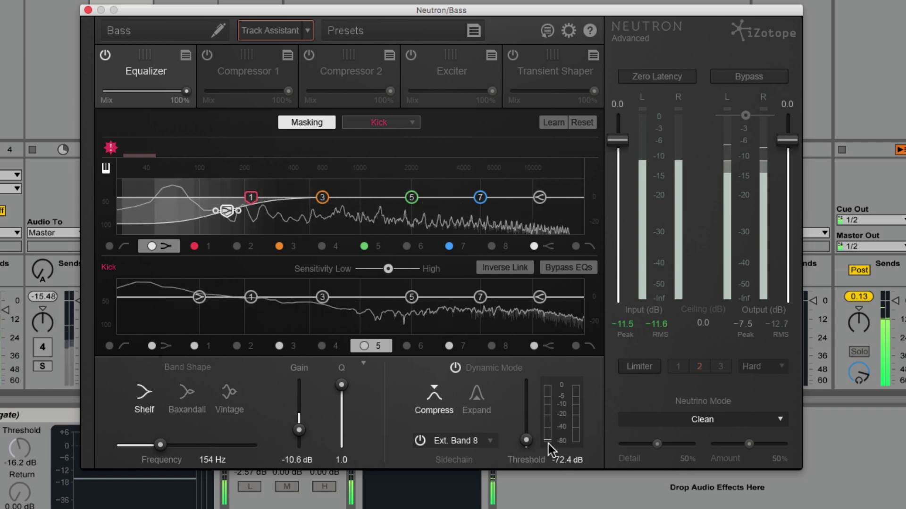
left_click(485, 443)
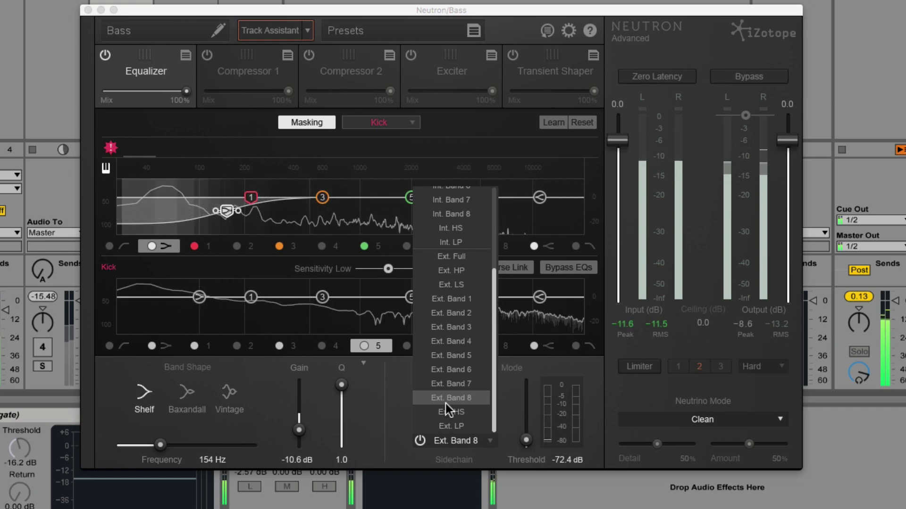
left_click(456, 259)
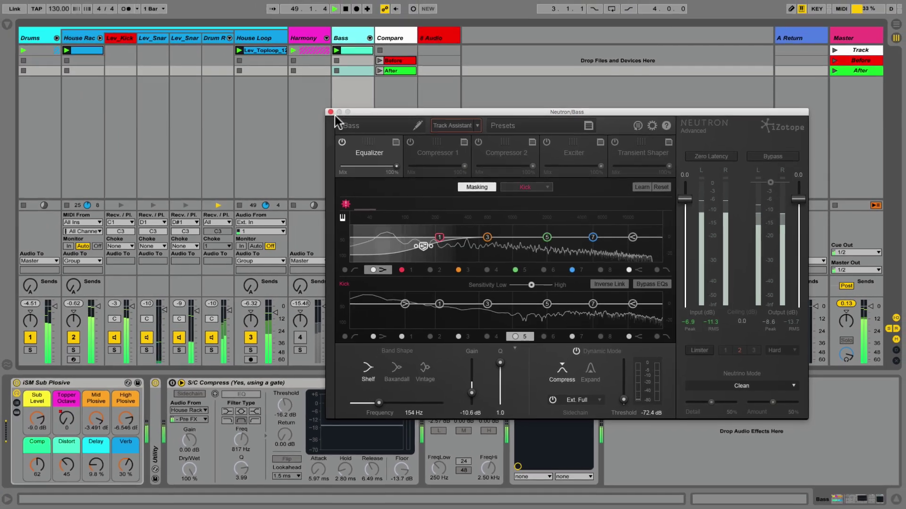
- Close the Bass Neutron window and add an EQ Three audio effect to track 8 Audio
left_click(332, 113)
left_click(10, 25)
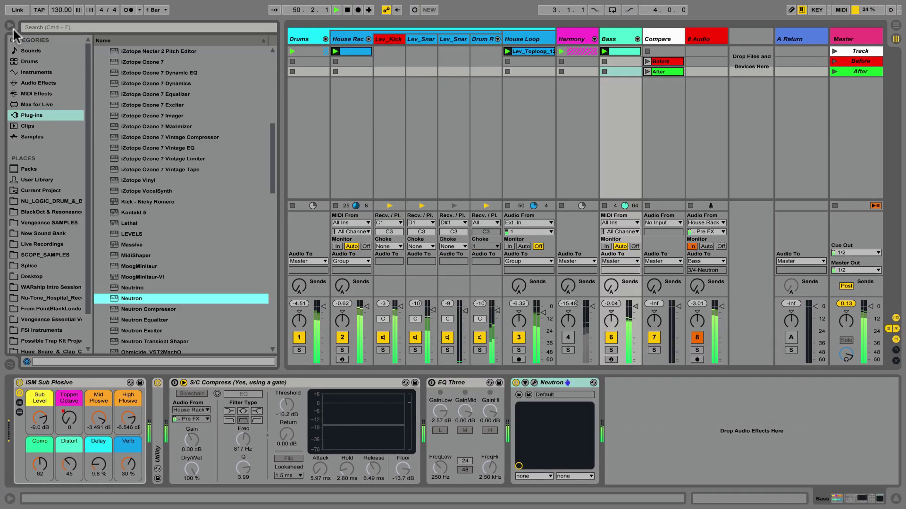
left_click(38, 82)
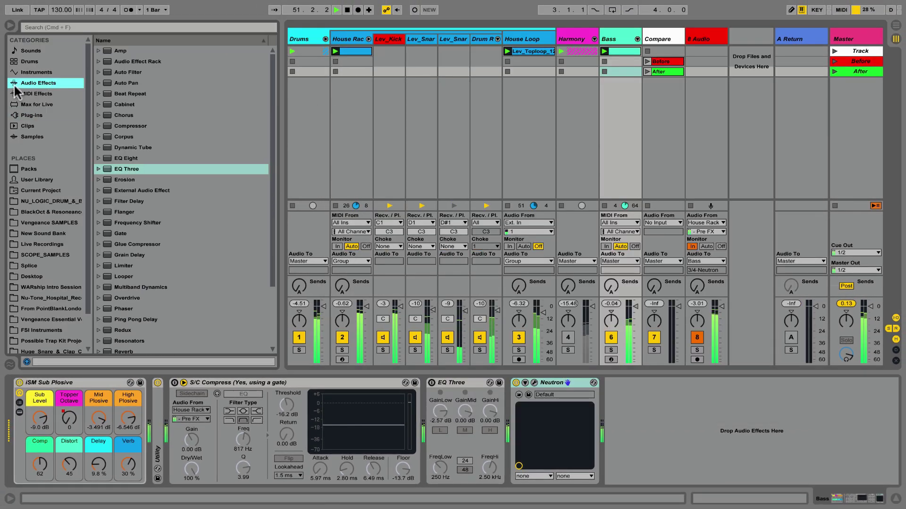
left_click(125, 168)
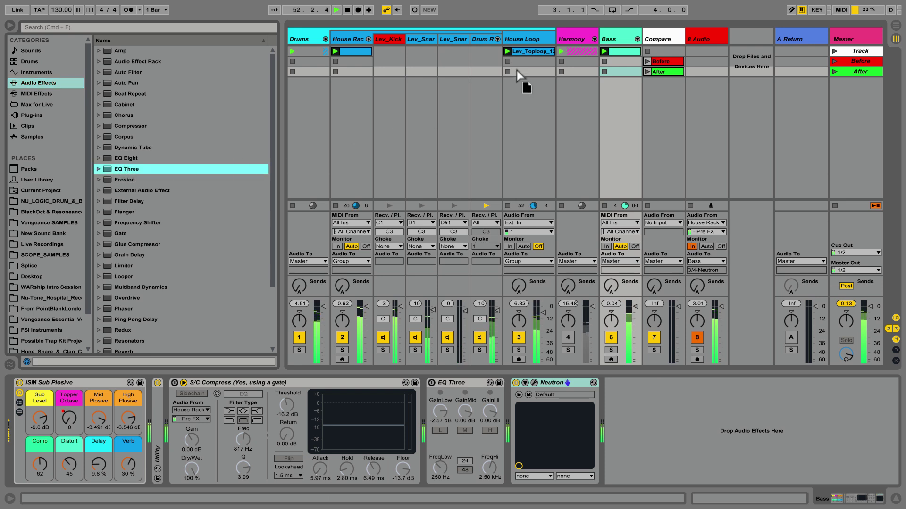
left_click_drag(660, 49, 700, 38)
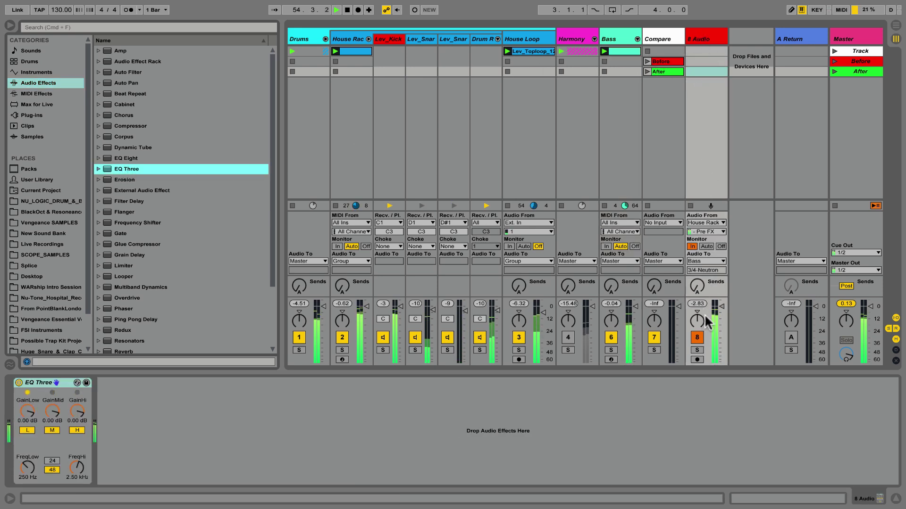
- Turn track 8 Audio's send A all the way up and solo the A Return track
left_click_drag(697, 290, 697, 286)
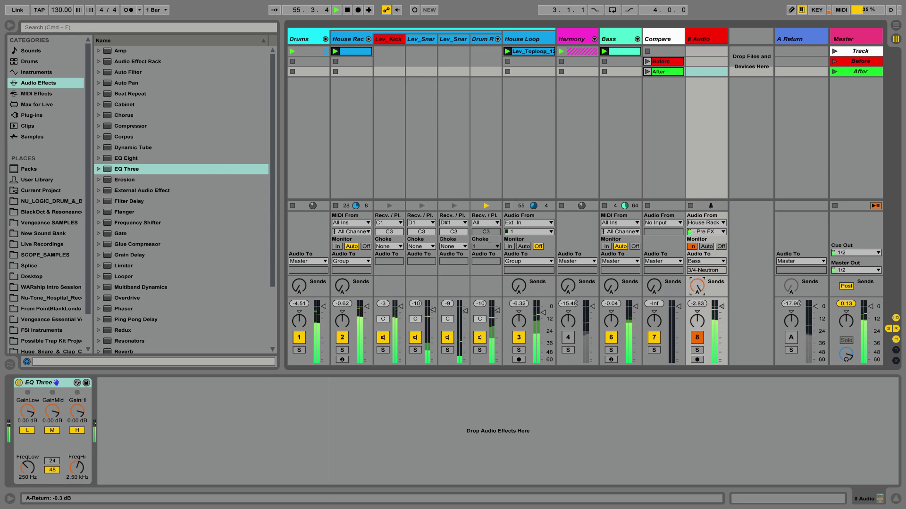
left_click(789, 39)
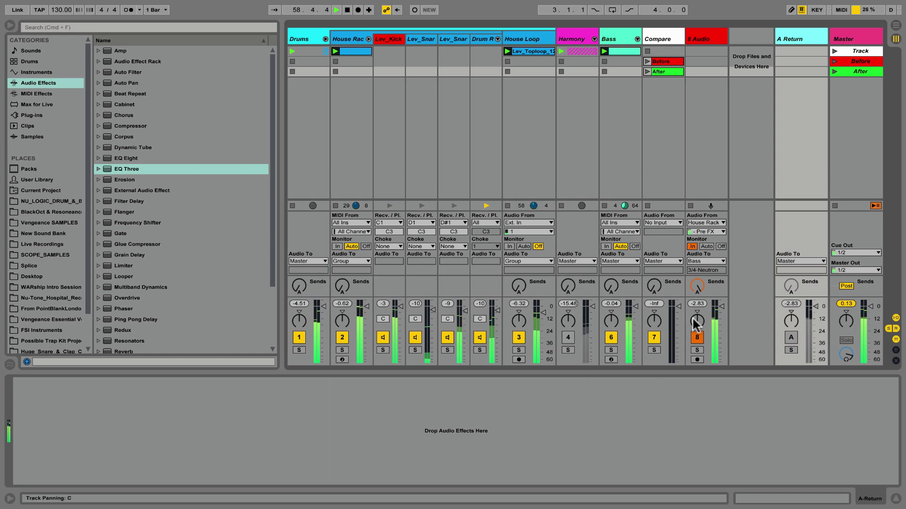
left_click(792, 349)
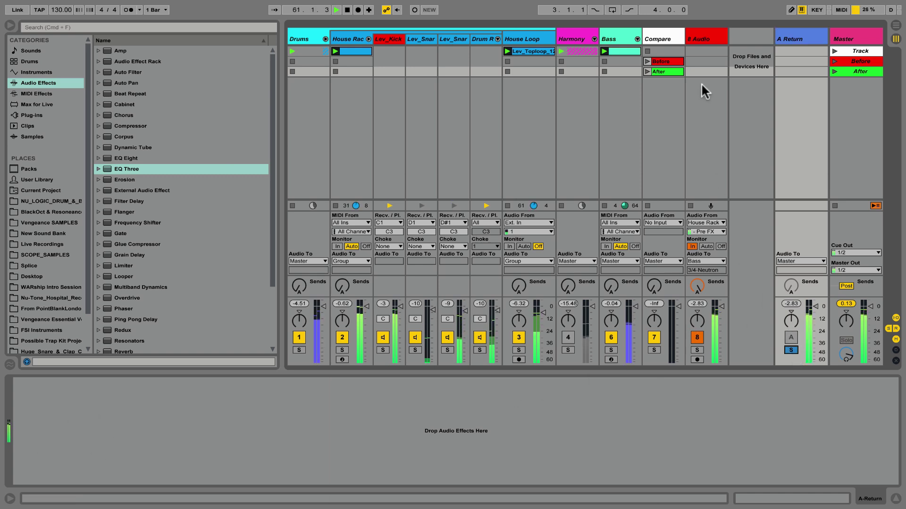
- Disable the EQ Three low band on track 8, setting FreqLow 193 Hz, FreqHi 1.48 kHz, GainMid 4.41 dB and GainHi 2.51 dB, and unsolo A Return
left_click(697, 42)
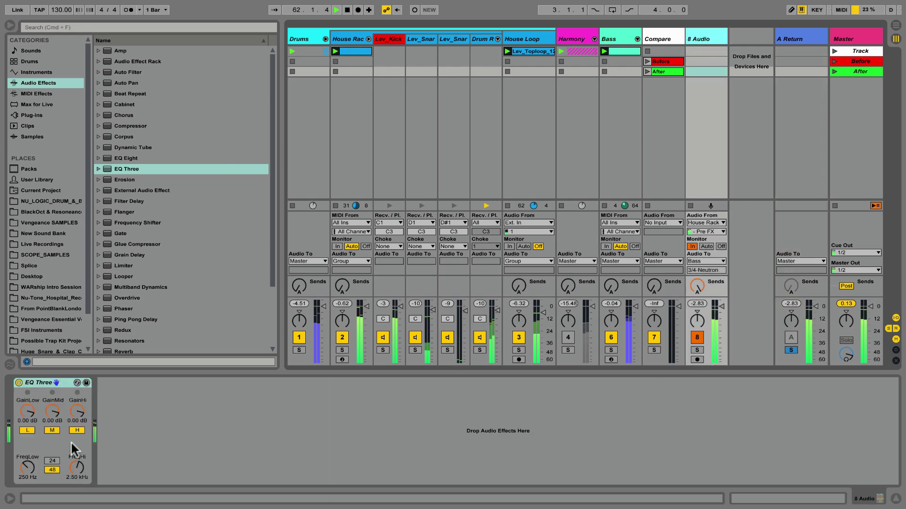
left_click(25, 430)
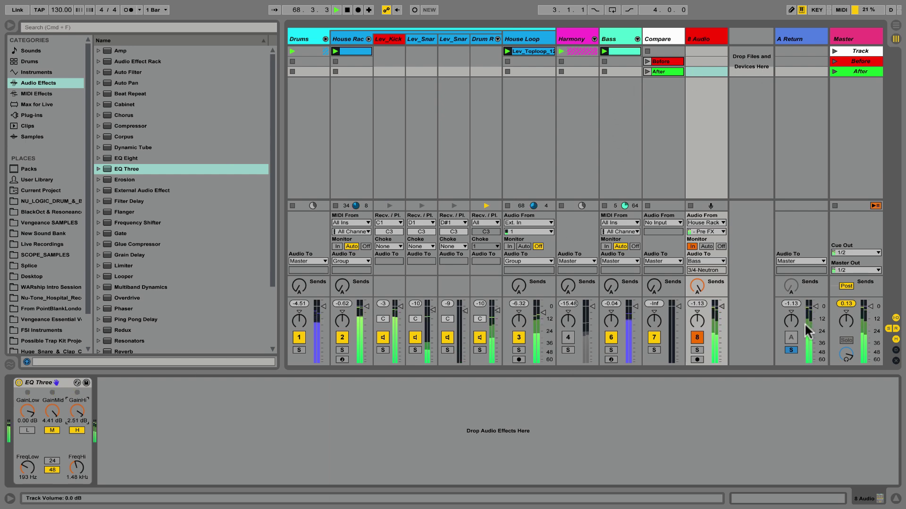
left_click(794, 350)
- Reopen Neutron on the Bass track and set the low shelf's dynamic threshold to -80.0 dB
left_click(619, 42)
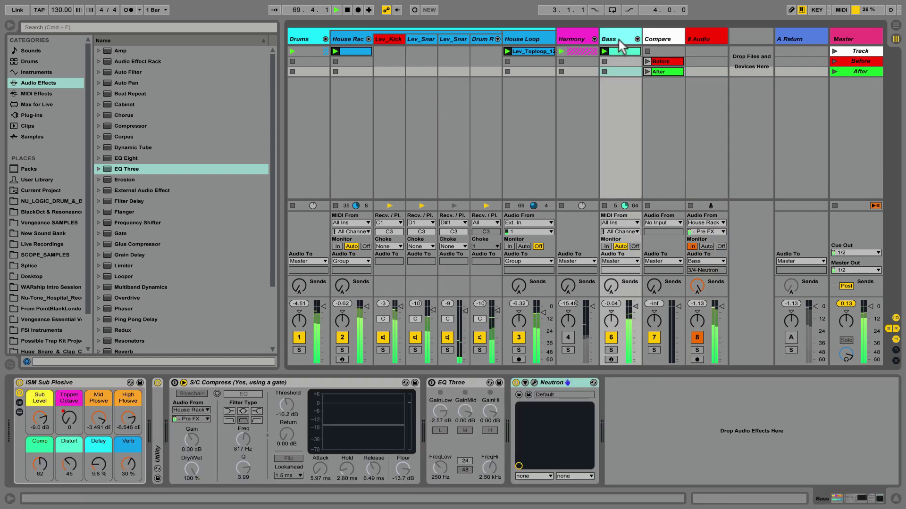
left_click(534, 383)
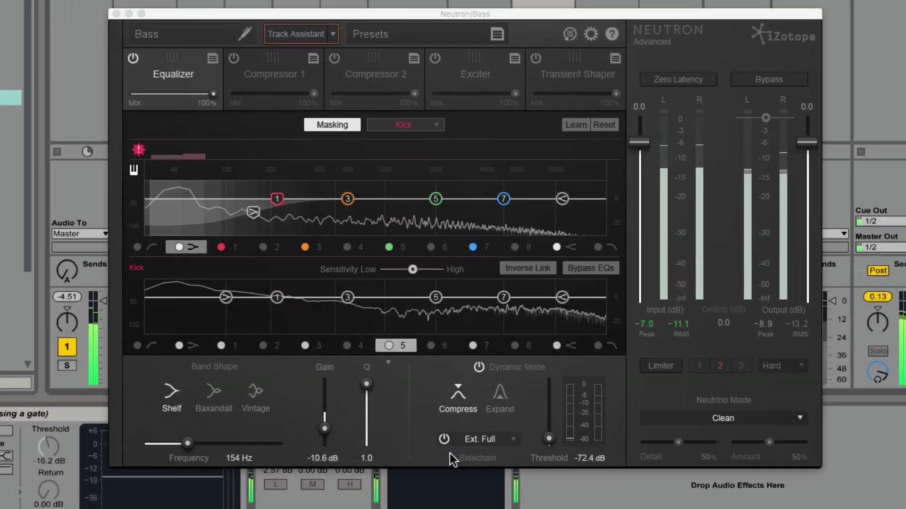
left_click_drag(549, 438, 561, 440)
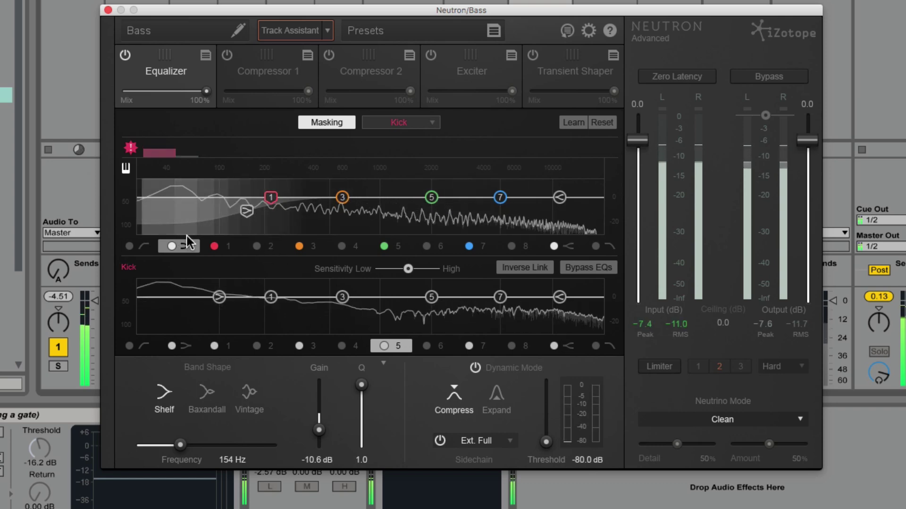
- Set Neutron's low shelf on the Bass track to 135 Hz and -12.3 dB, check the masking display, and close the plug-in window
left_click_drag(247, 211, 240, 214)
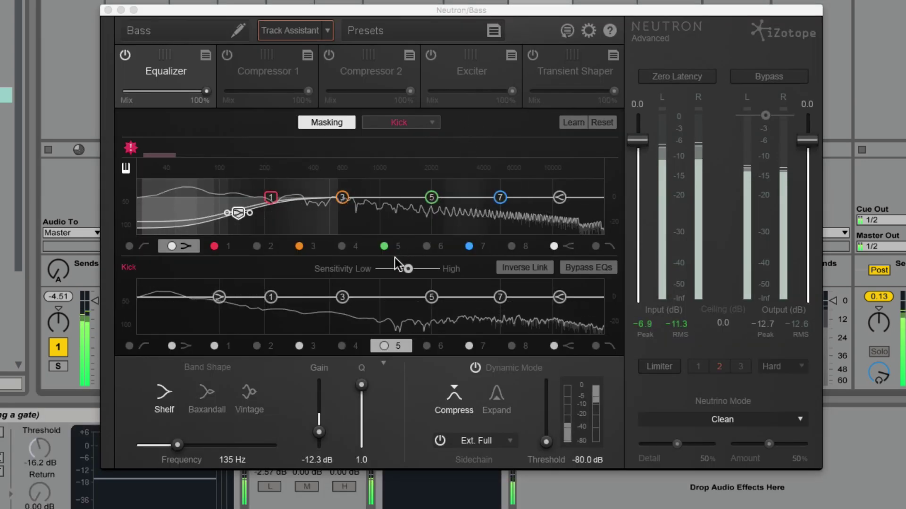
left_click(166, 156)
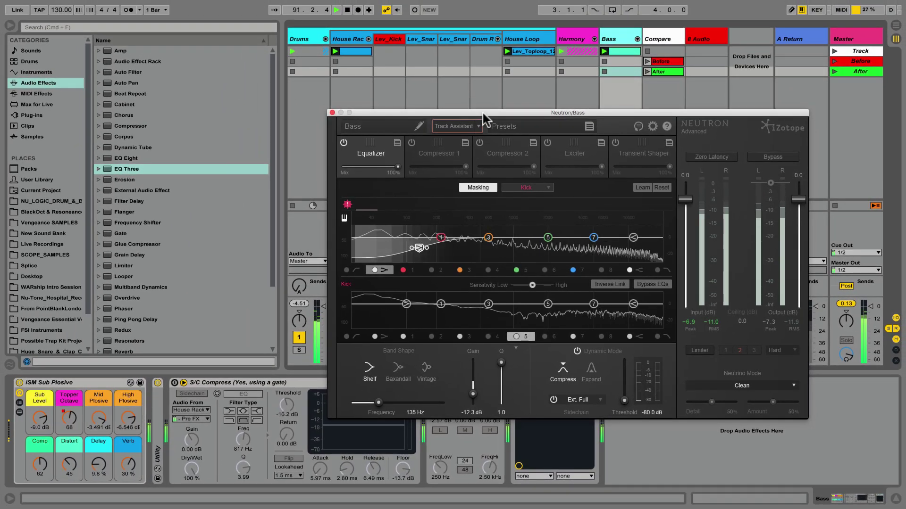
left_click_drag(483, 113, 364, 88)
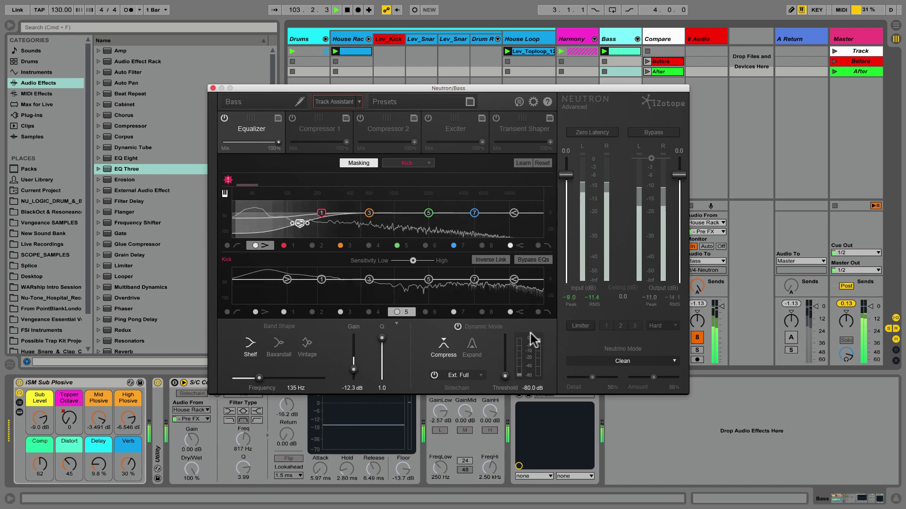
left_click(213, 88)
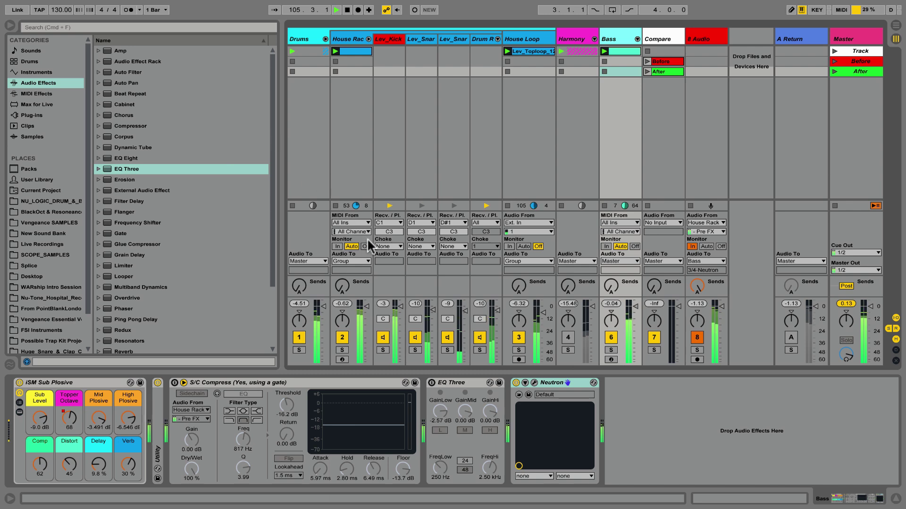
- Review the Lev_Kick and House Rack device chains, and select the iSM Sub Plosive rack on the Bass track
left_click(387, 38)
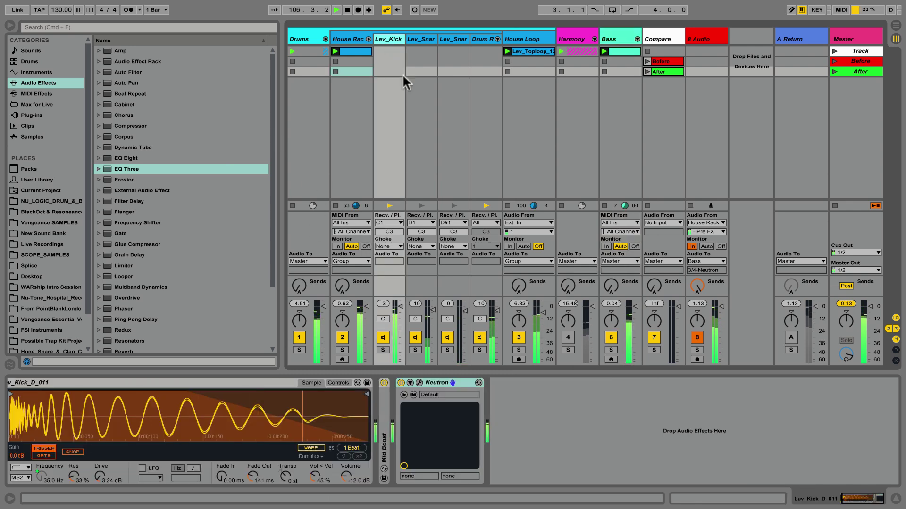
left_click(360, 39)
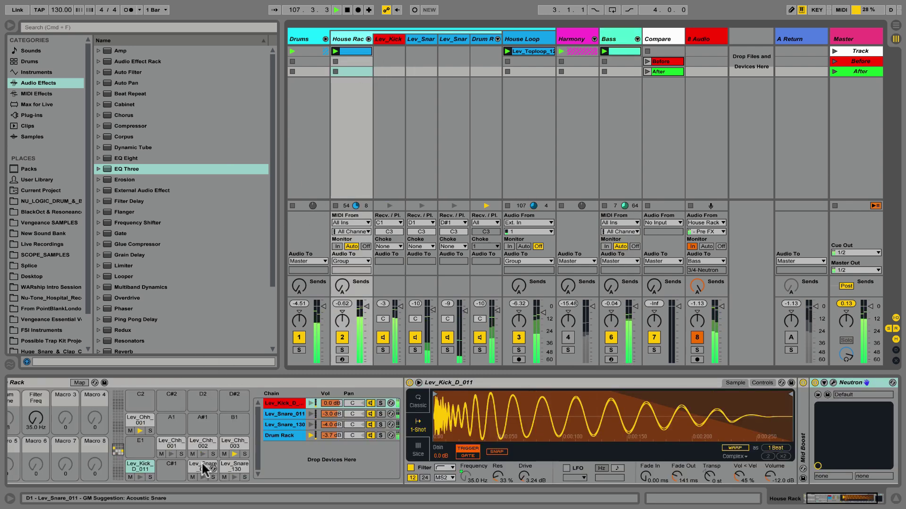
left_click(608, 40)
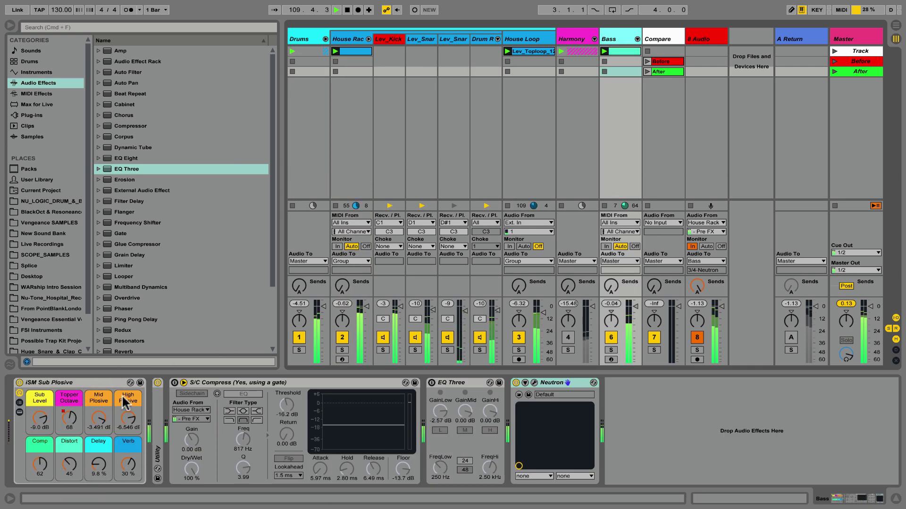
left_click(113, 382)
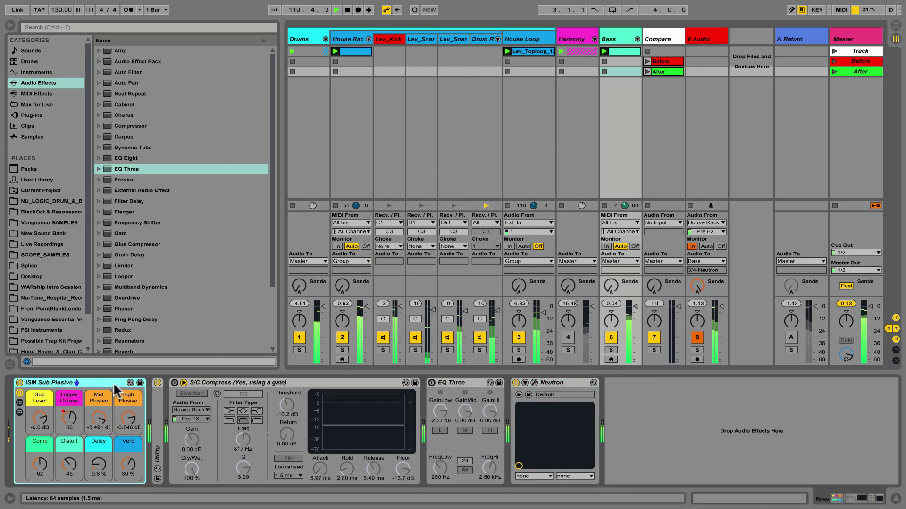